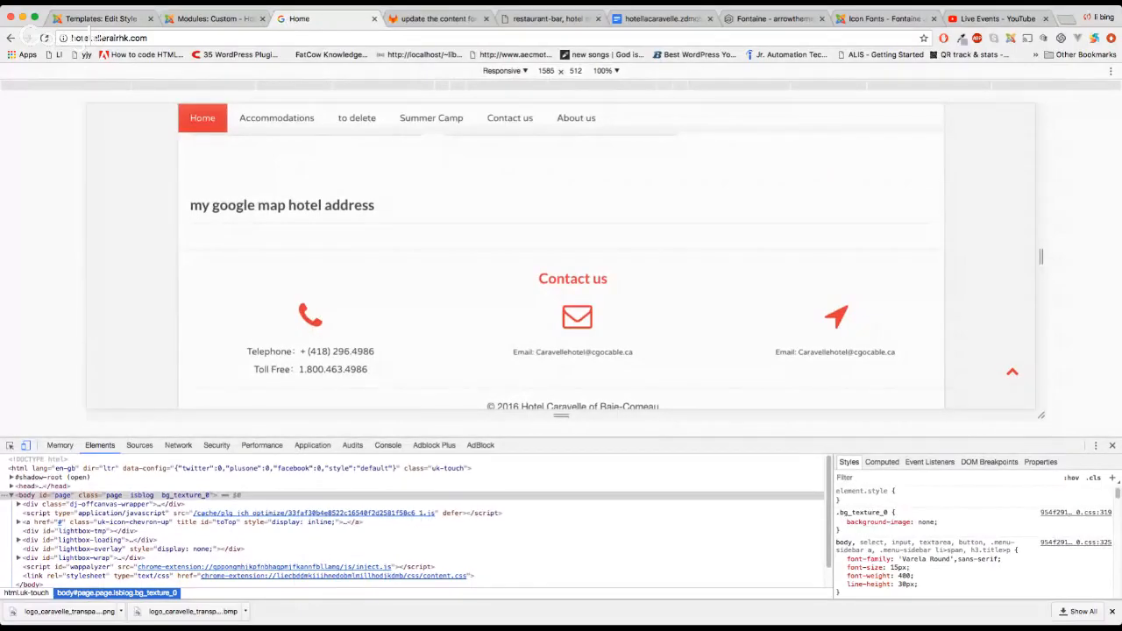
Review the phone, email and location icons in the site footer, then go back to the footer_contact-english module
{"action": "left_click", "coordinate": [713, 312]}
{"action": "scroll", "coordinate": [721, 318], "scroll_direction": "down", "scroll_amount": 1}
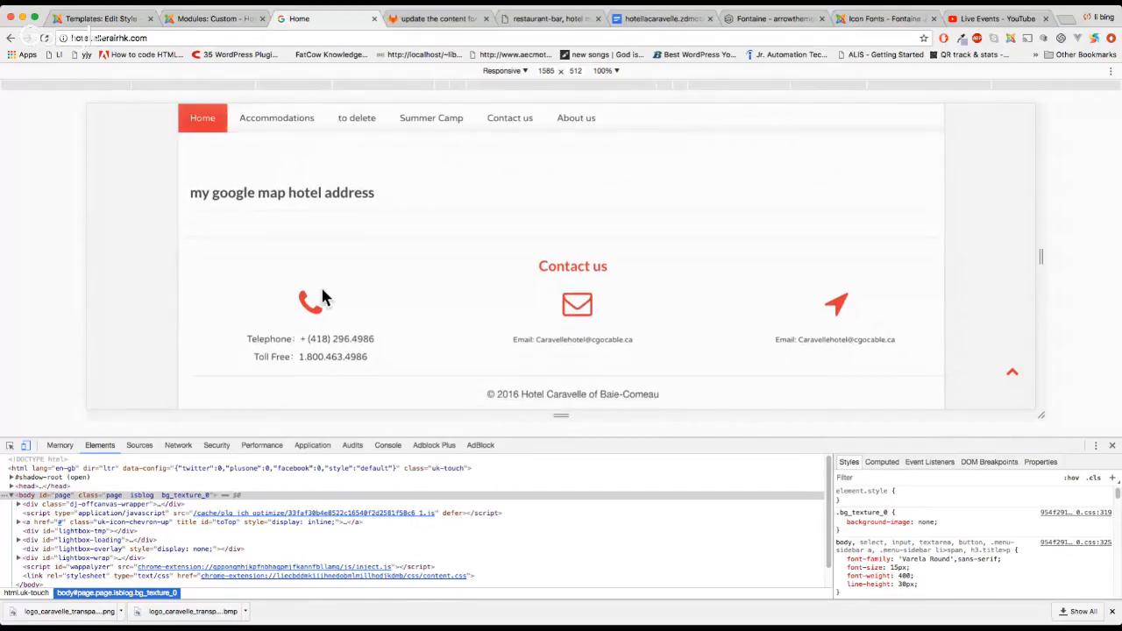
{"action": "scroll", "coordinate": [454, 307], "scroll_direction": "up", "scroll_amount": 1}
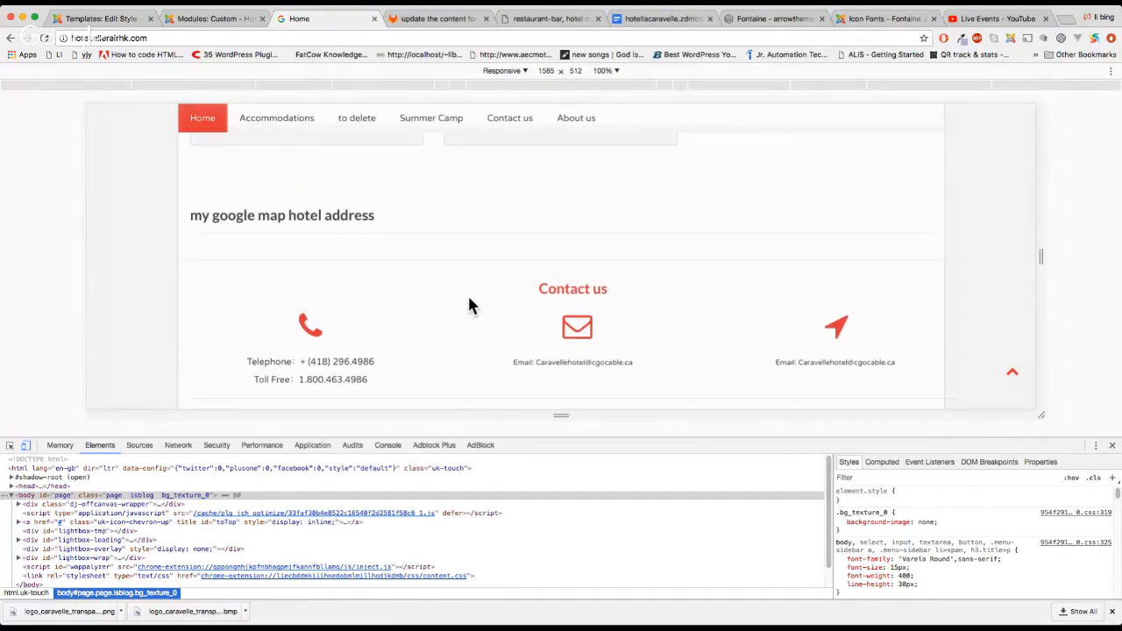
{"action": "scroll", "coordinate": [723, 301], "scroll_direction": "down", "scroll_amount": 1}
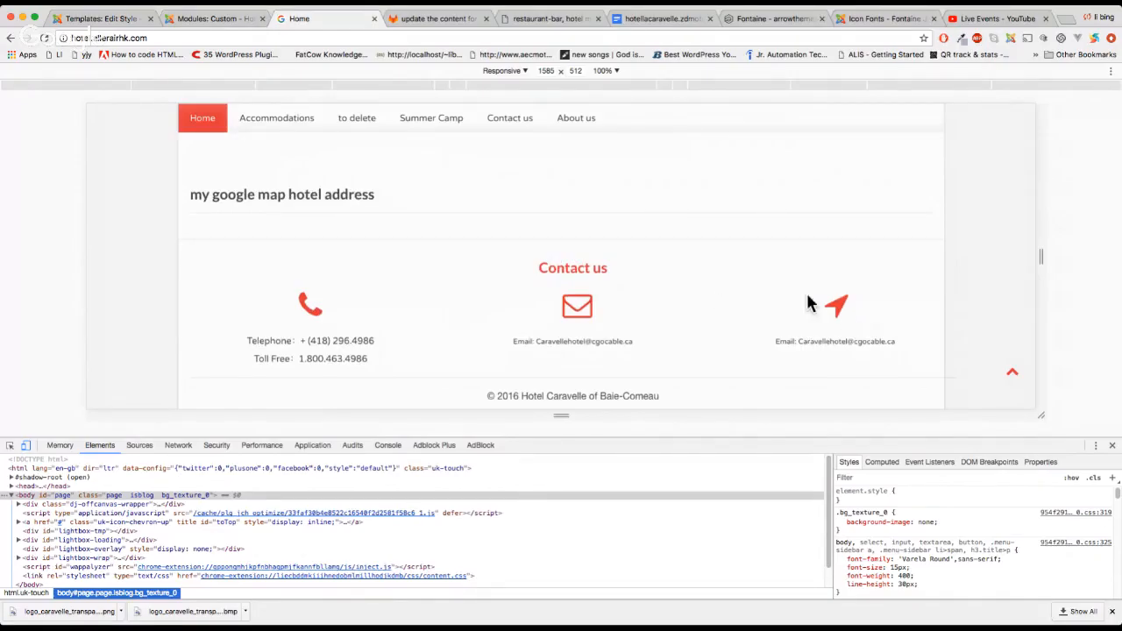
{"action": "scroll", "coordinate": [788, 314], "scroll_direction": "up", "scroll_amount": 1}
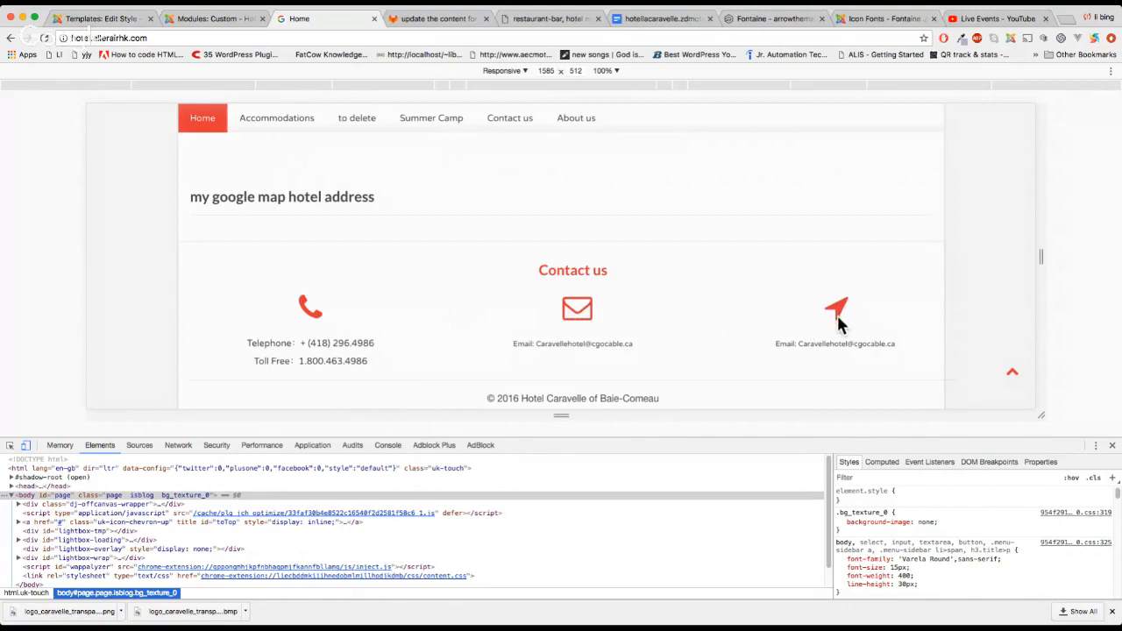
{"action": "left_click", "coordinate": [203, 19]}
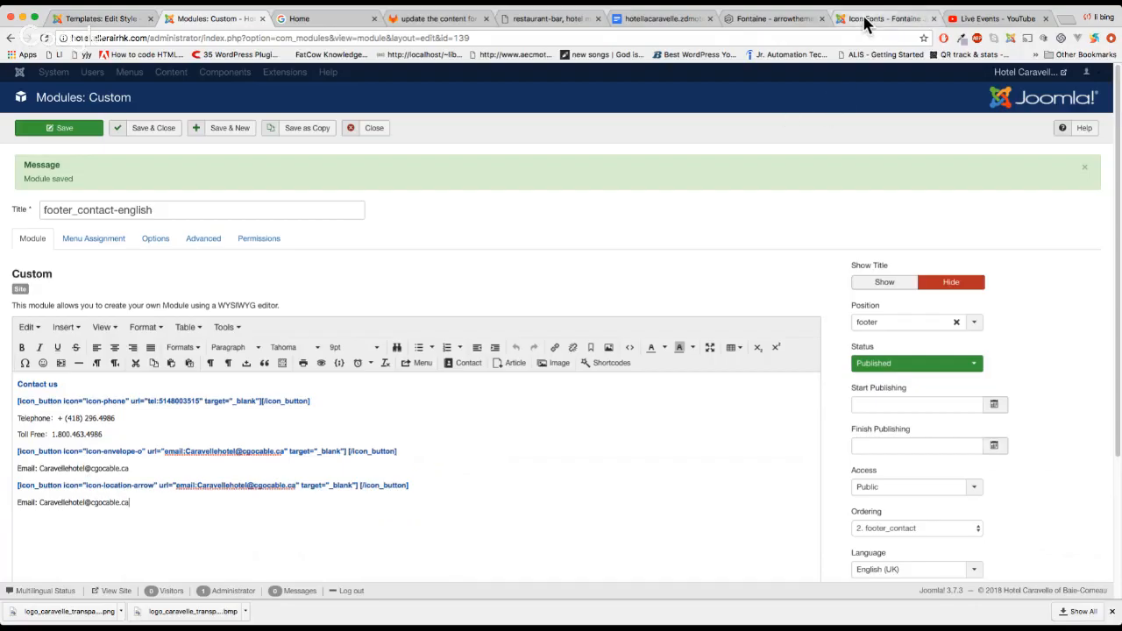
Find icon-location-arrow in the Fontaine documentation's icon font list
{"action": "left_click", "coordinate": [763, 24]}
{"action": "scroll", "coordinate": [254, 429], "scroll_direction": "up", "scroll_amount": 3}
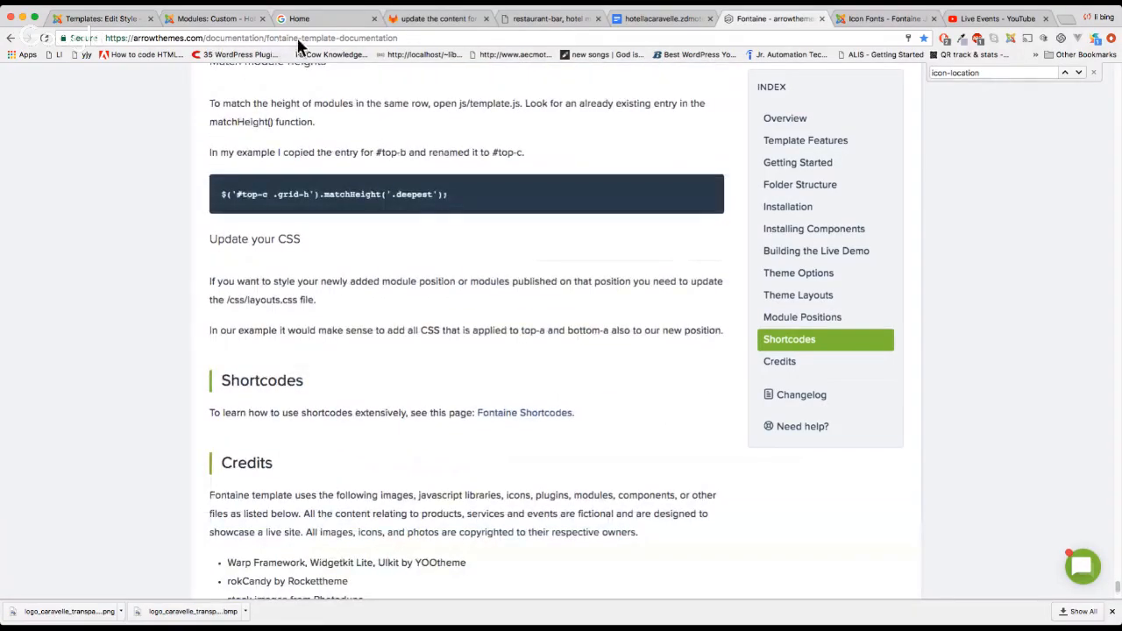
{"action": "left_click", "coordinate": [876, 19]}
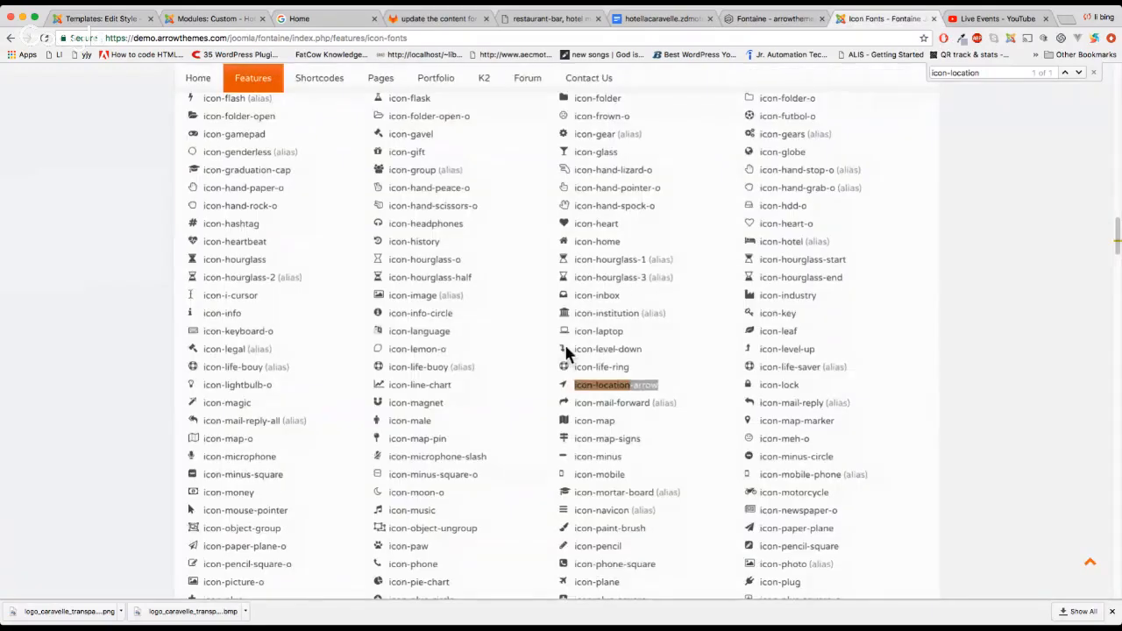
{"action": "scroll", "coordinate": [561, 368], "scroll_direction": "down", "scroll_amount": 3}
{"action": "scroll", "coordinate": [537, 388], "scroll_direction": "up", "scroll_amount": 2}
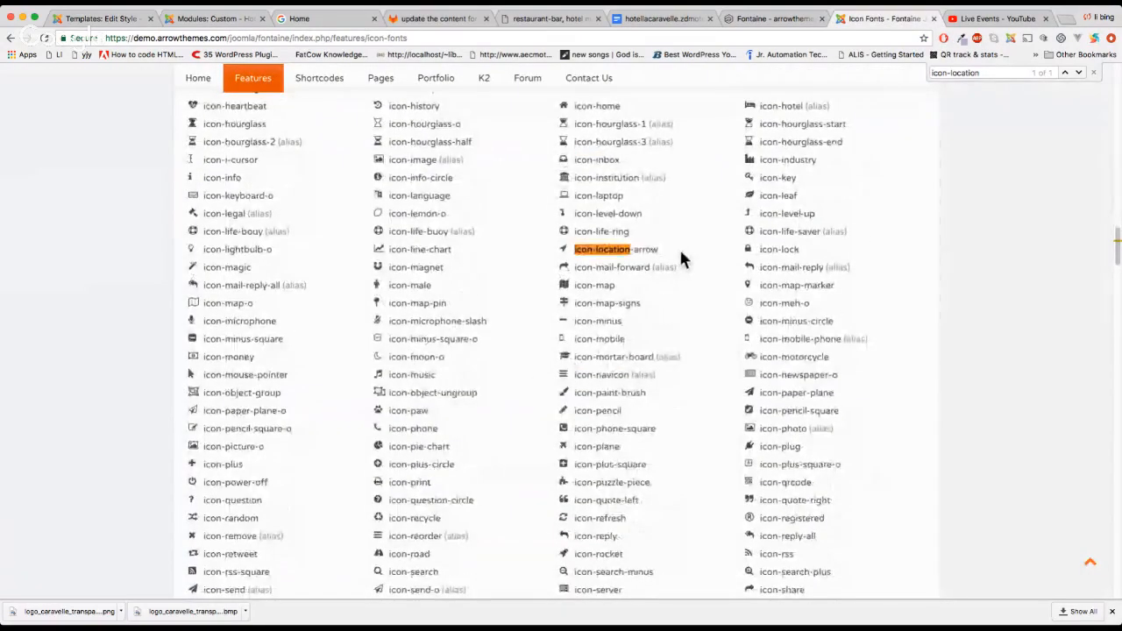
Return through the footer module and template style editor to the site home page
{"action": "left_click", "coordinate": [224, 20]}
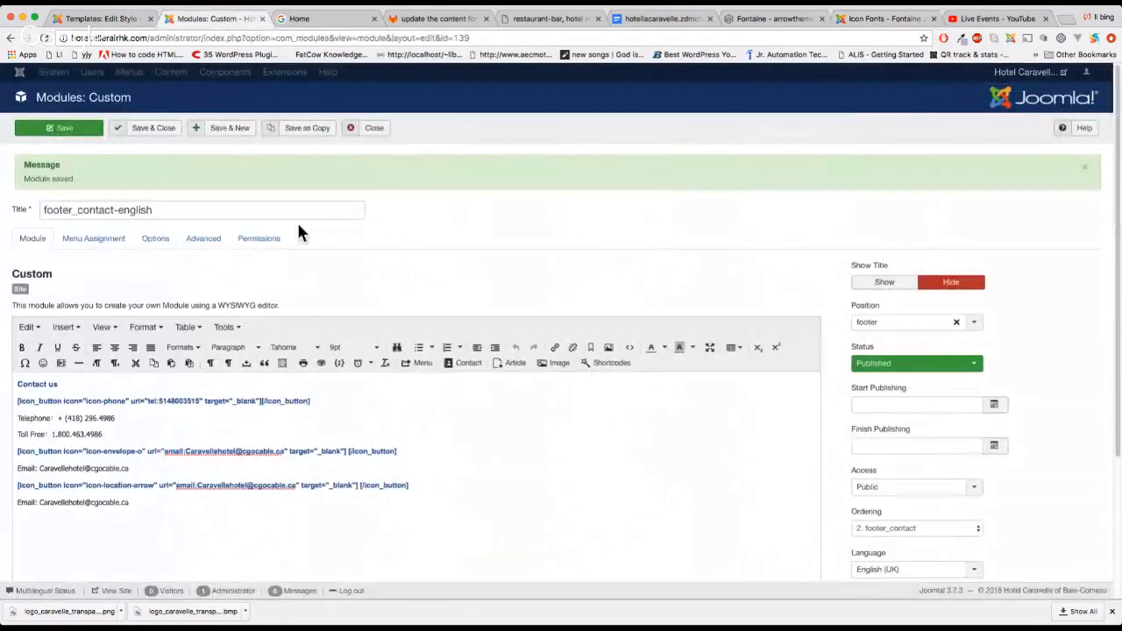
{"action": "left_click", "coordinate": [112, 19]}
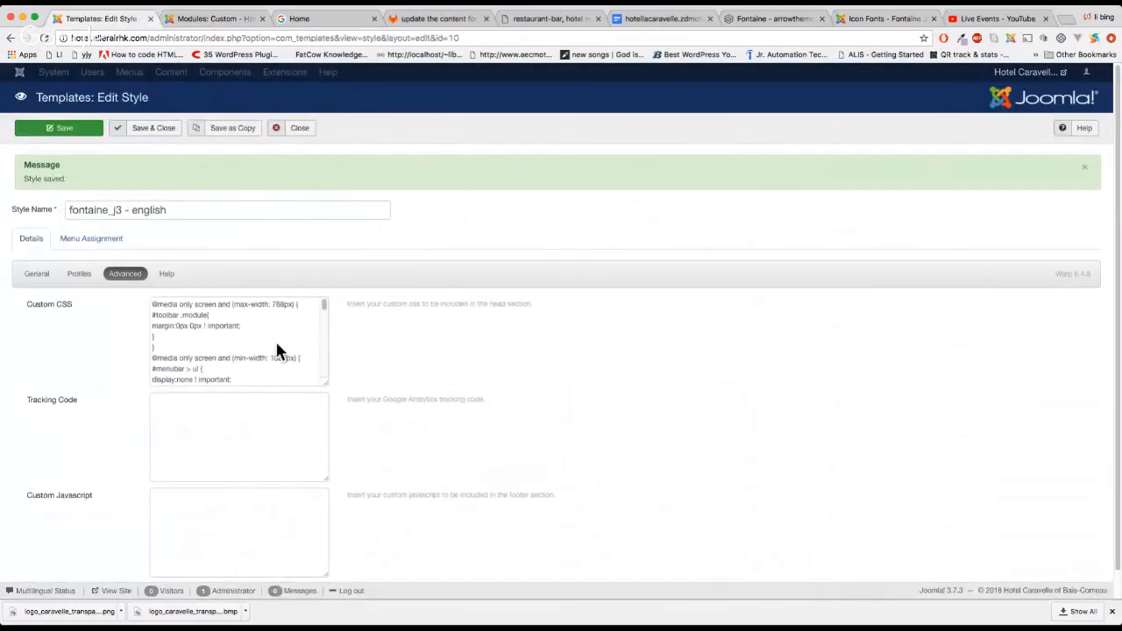
{"action": "left_click", "coordinate": [333, 19]}
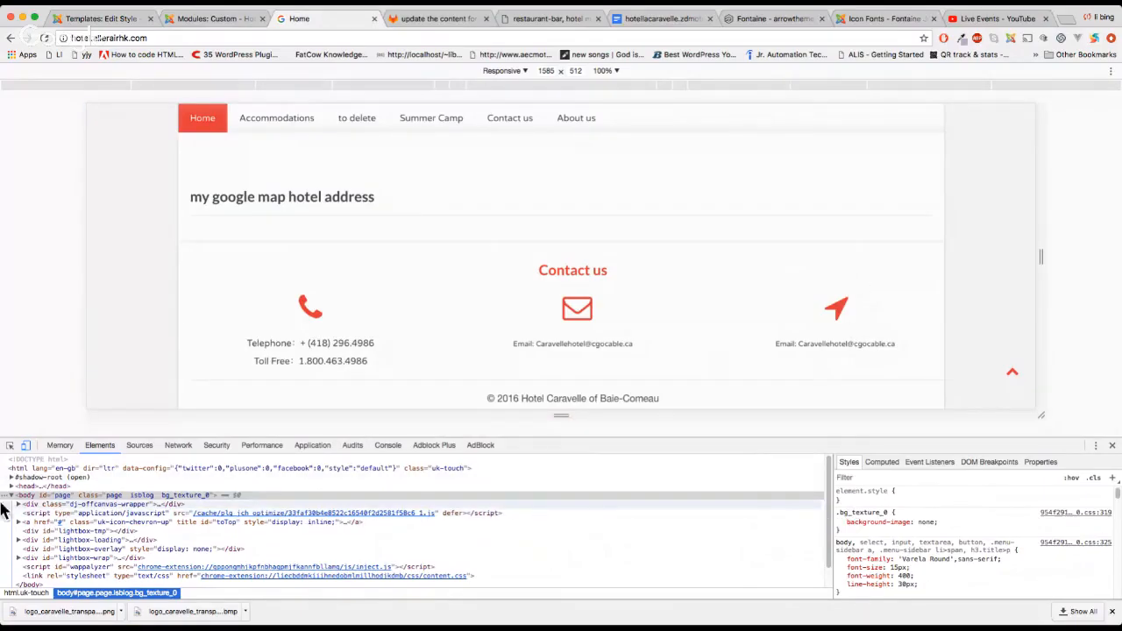
Inspect the footer location icon in DevTools and switch off its font-size: 50px
{"action": "left_click", "coordinate": [9, 445]}
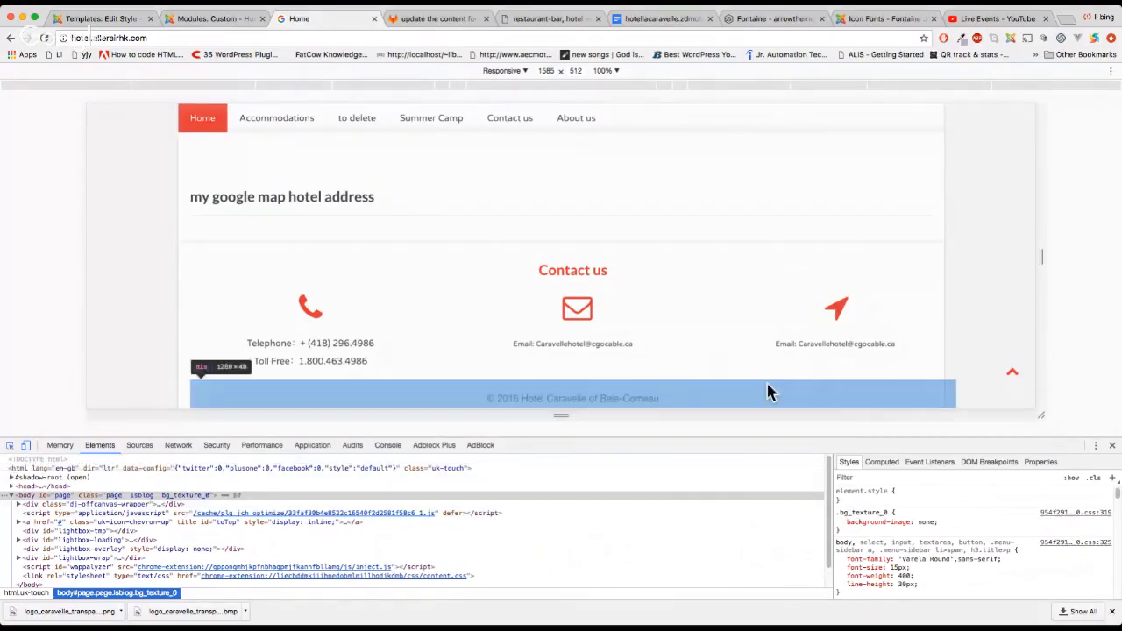
{"action": "left_click", "coordinate": [836, 309]}
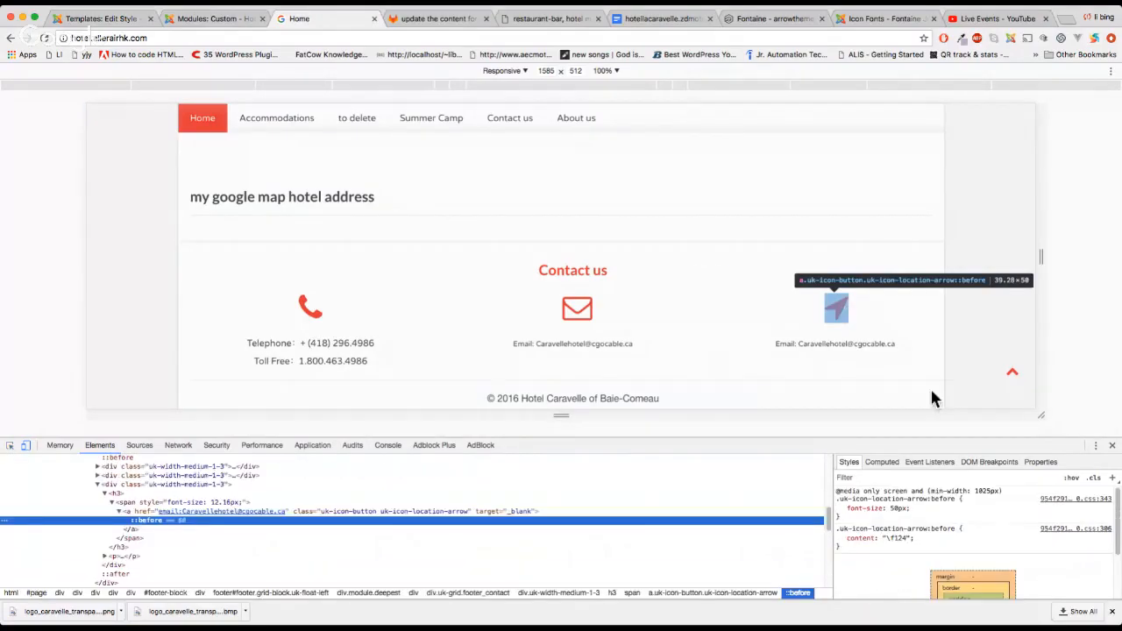
{"action": "left_click", "coordinate": [840, 508]}
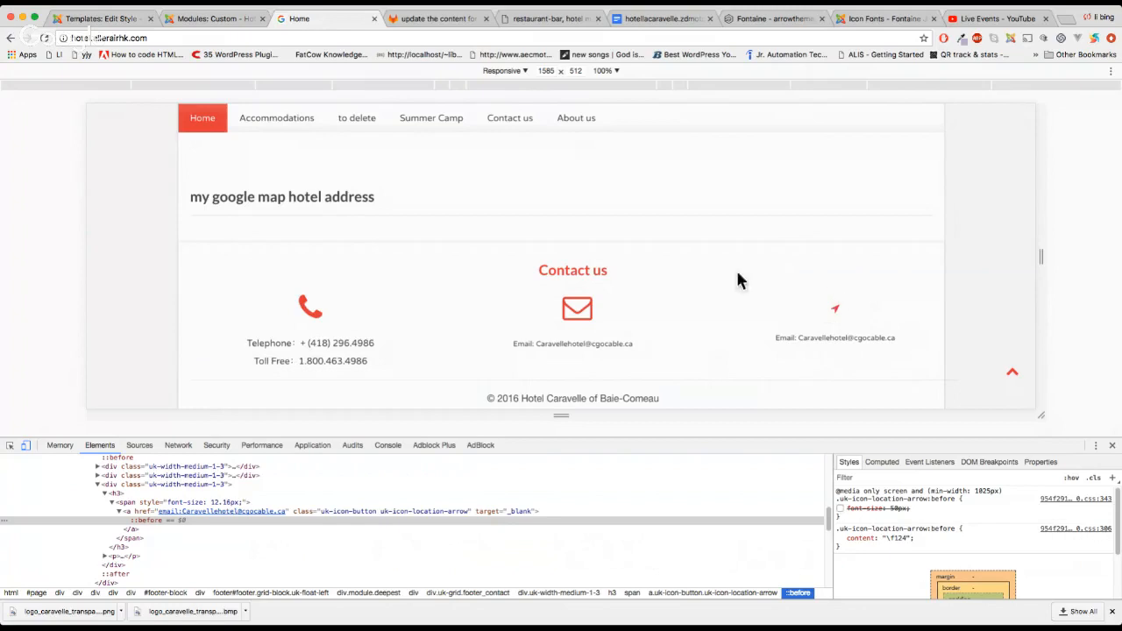
Select the location-arrow icon's ::before node and toggle font-size: 50px off and back on
{"action": "left_click", "coordinate": [10, 445]}
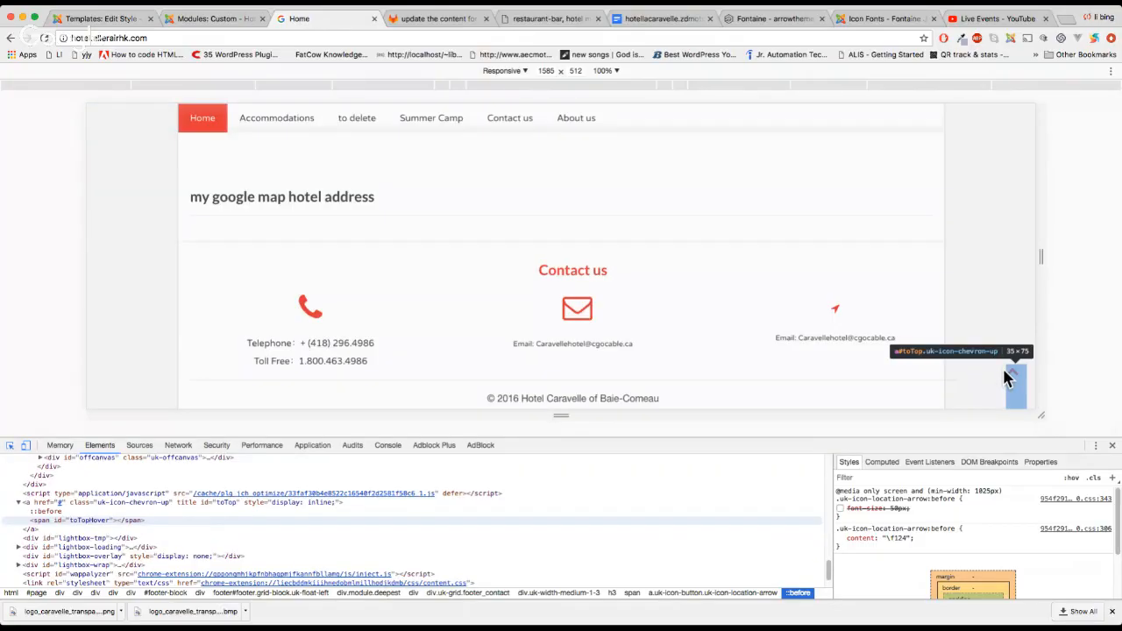
{"action": "left_click", "coordinate": [837, 316]}
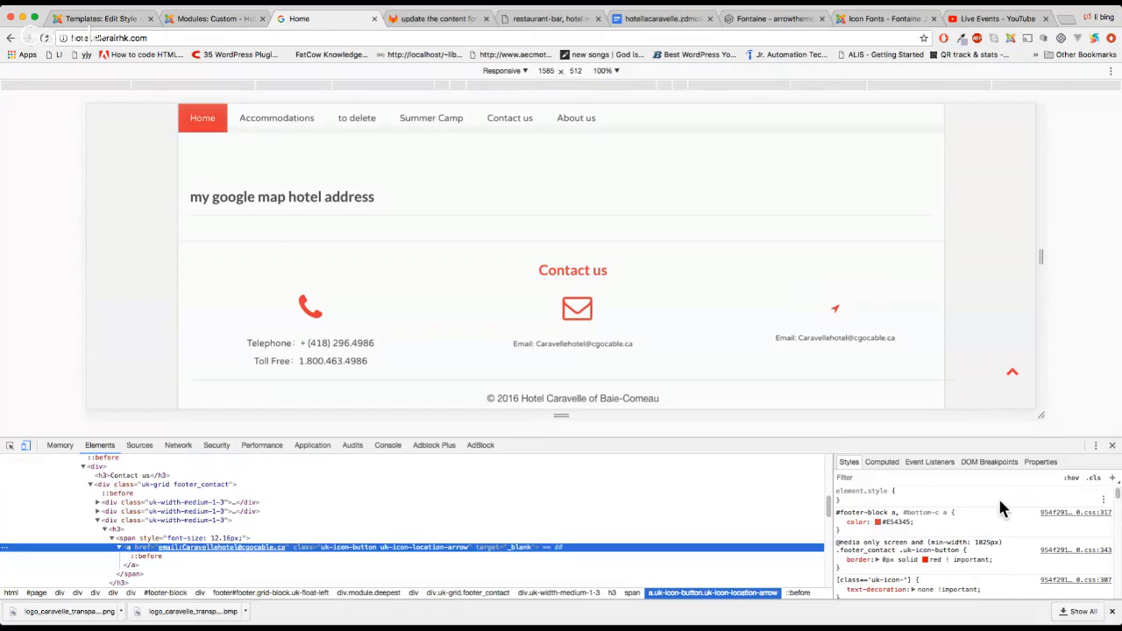
{"action": "left_click", "coordinate": [146, 559]}
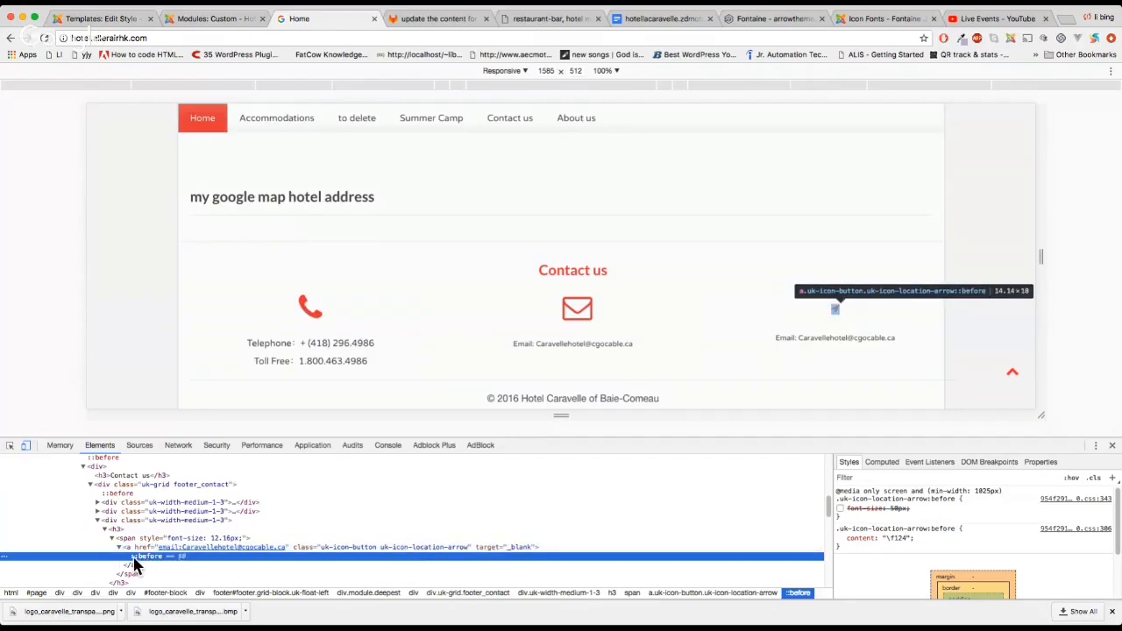
{"action": "left_click", "coordinate": [841, 509]}
{"action": "left_click", "coordinate": [839, 509]}
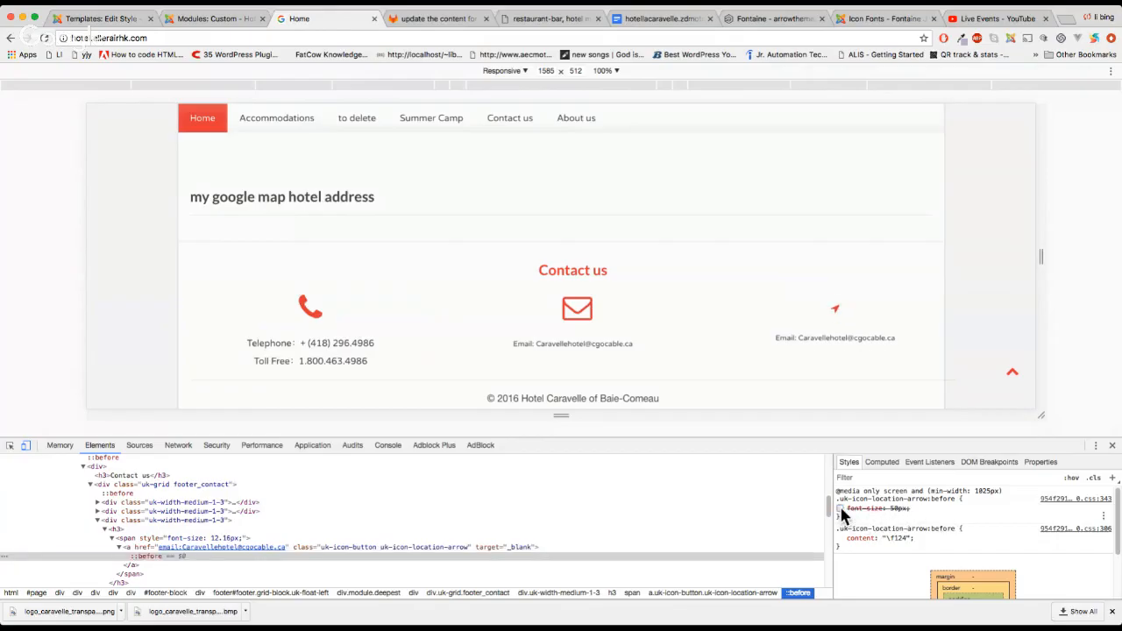
{"action": "left_click", "coordinate": [839, 510]}
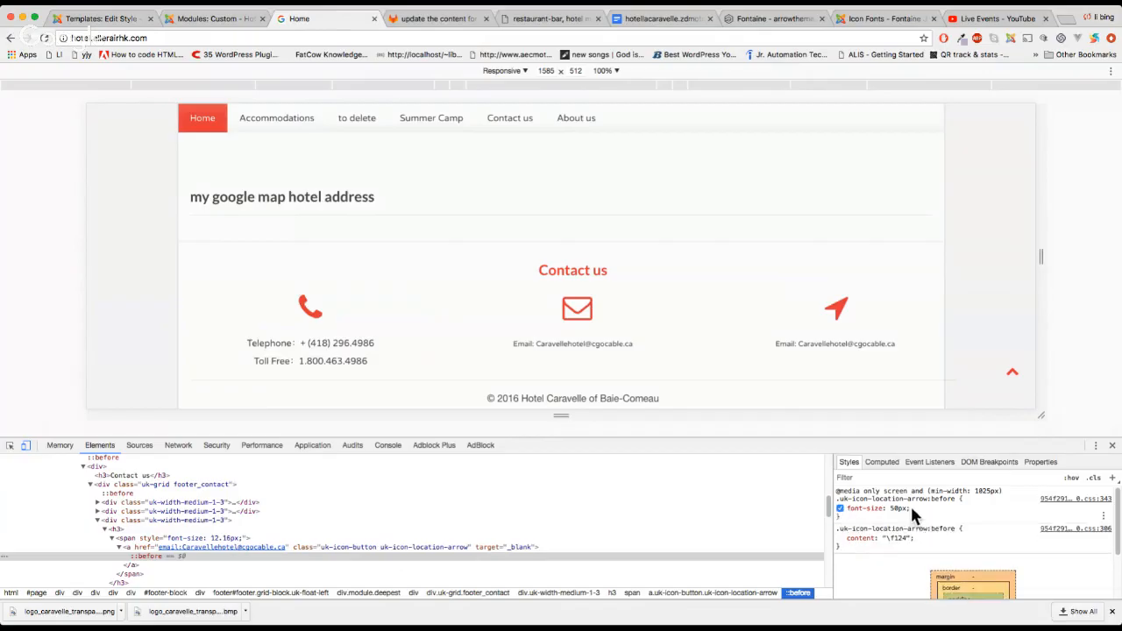
{"action": "left_click_drag", "start_coordinate": [909, 507], "coordinate": [838, 508]}
Go to the template style editor and enlarge the Custom CSS box to show the icon rules
{"action": "left_click", "coordinate": [194, 19]}
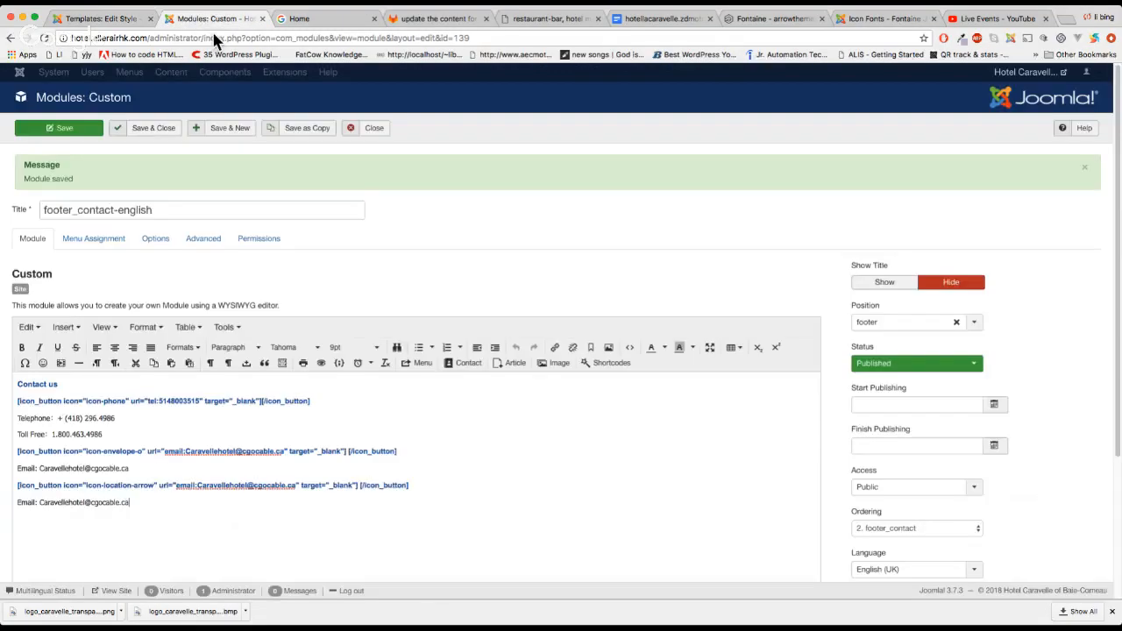
{"action": "left_click", "coordinate": [96, 17]}
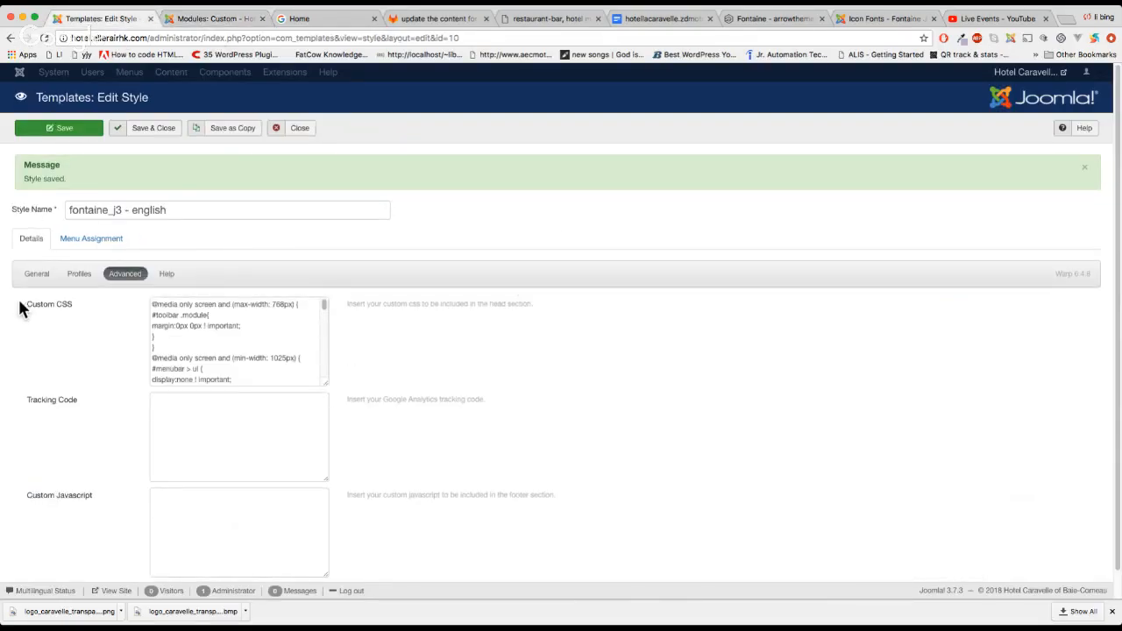
{"action": "left_click_drag", "start_coordinate": [19, 302], "coordinate": [85, 309]}
{"action": "left_click", "coordinate": [88, 309]}
{"action": "left_click_drag", "start_coordinate": [325, 384], "coordinate": [840, 515]}
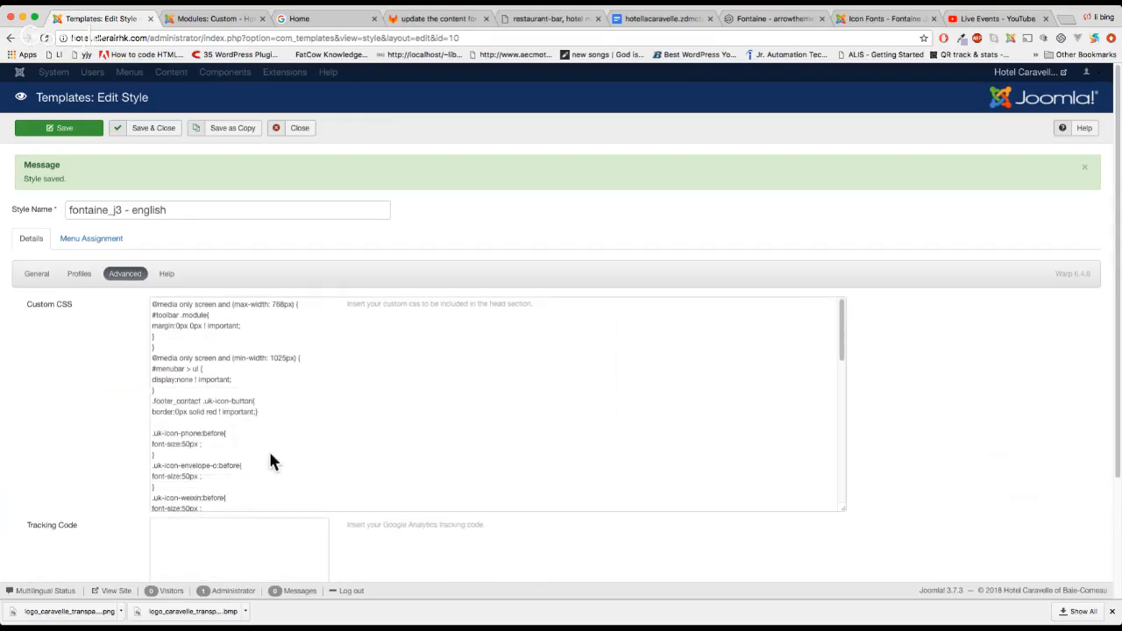
{"action": "scroll", "coordinate": [244, 449], "scroll_direction": "down", "scroll_amount": 10}
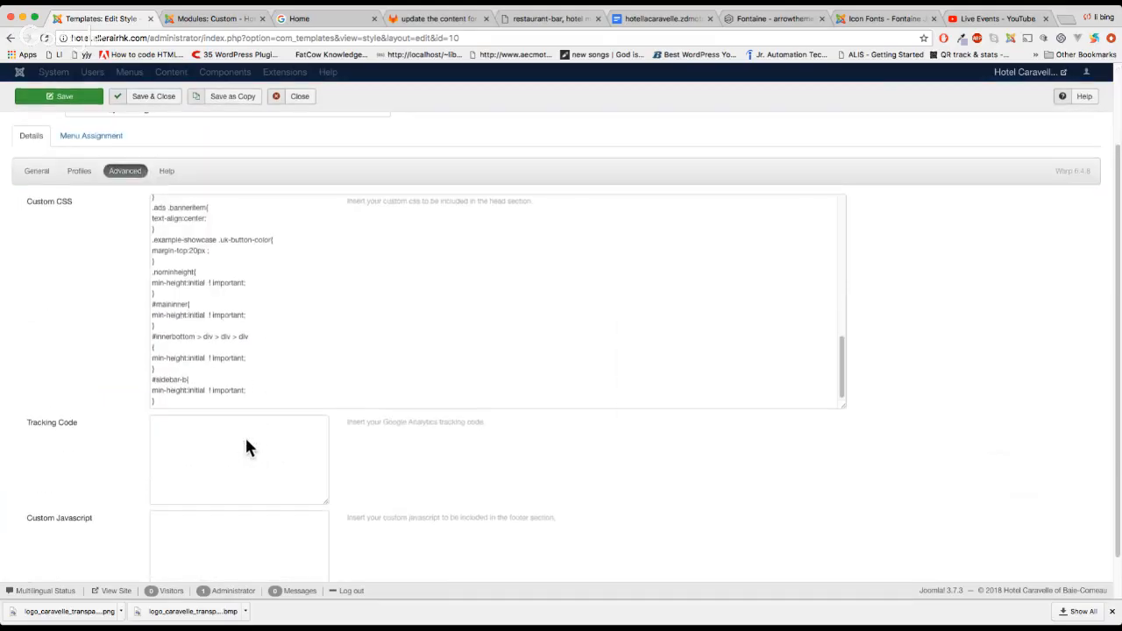
{"action": "scroll", "coordinate": [245, 448], "scroll_direction": "up", "scroll_amount": 3}
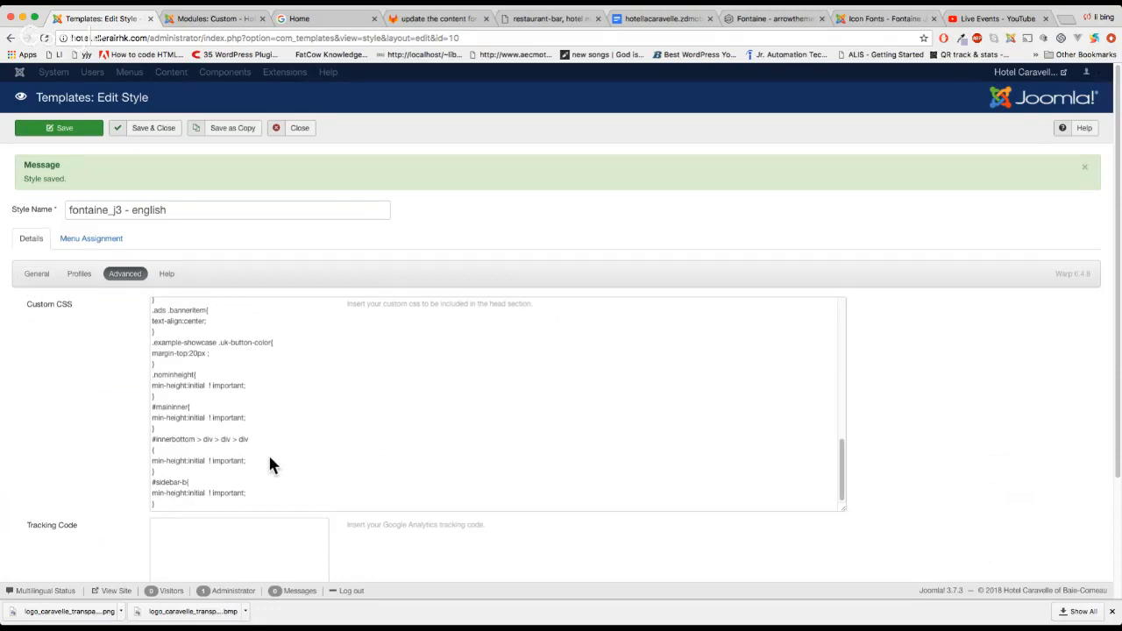
{"action": "scroll", "coordinate": [270, 465], "scroll_direction": "up", "scroll_amount": 5}
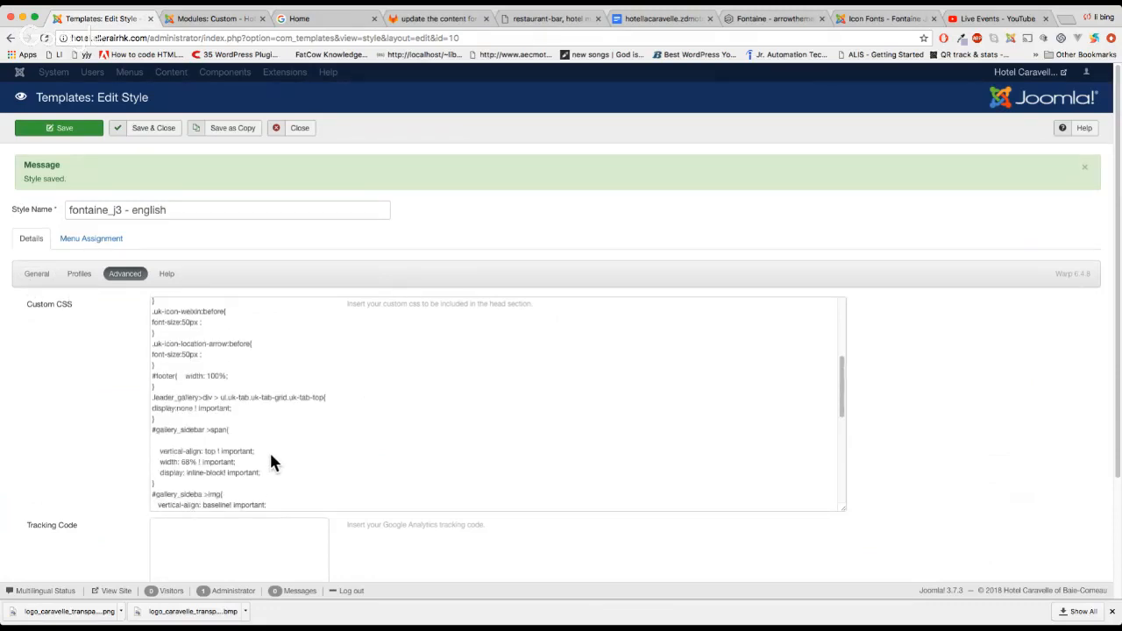
{"action": "scroll", "coordinate": [271, 462], "scroll_direction": "up", "scroll_amount": 4}
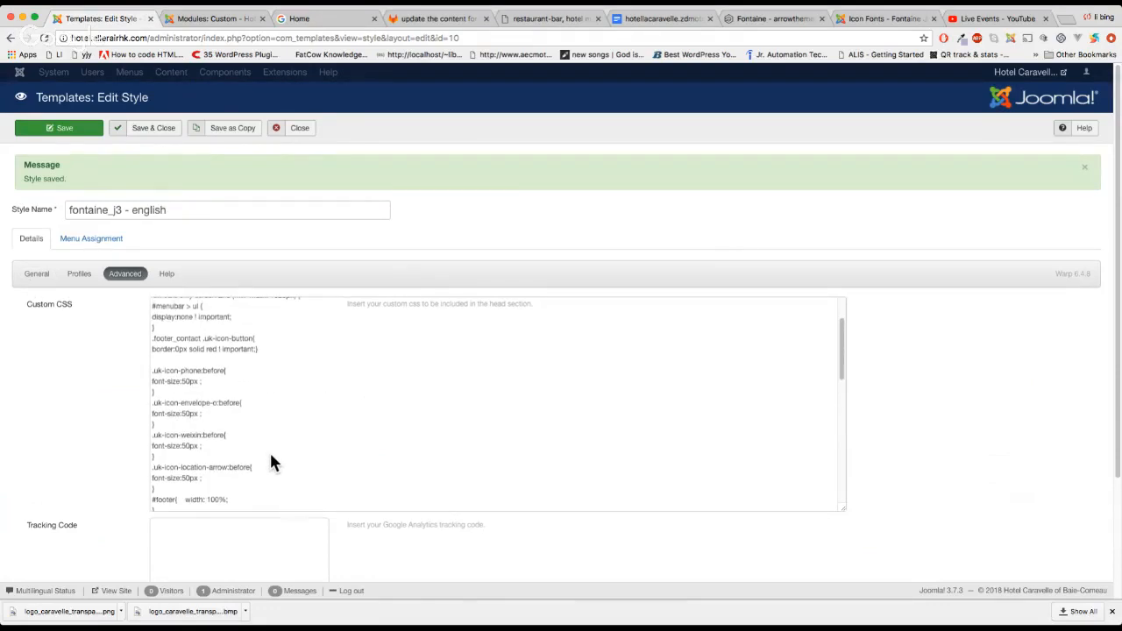
Comment out the icons' font-size:50px lines with // and save the template style
{"action": "left_click", "coordinate": [200, 379]}
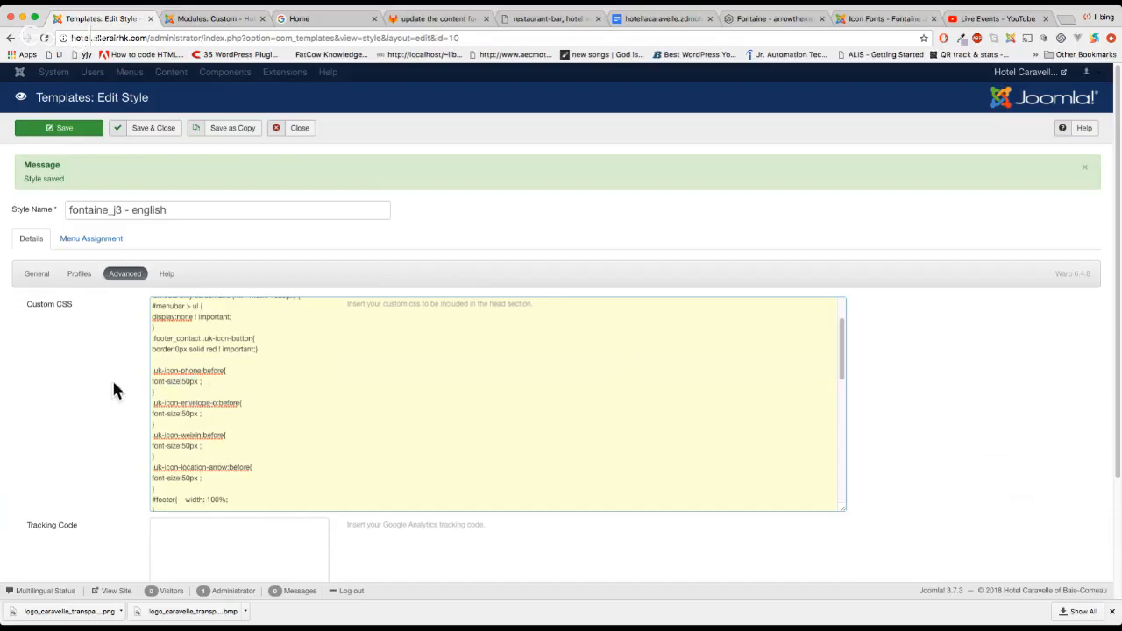
{"action": "left_click", "coordinate": [152, 382]}
{"action": "type", "text": "//"}
{"action": "left_click", "coordinate": [151, 410]}
{"action": "type", "text": "/"}
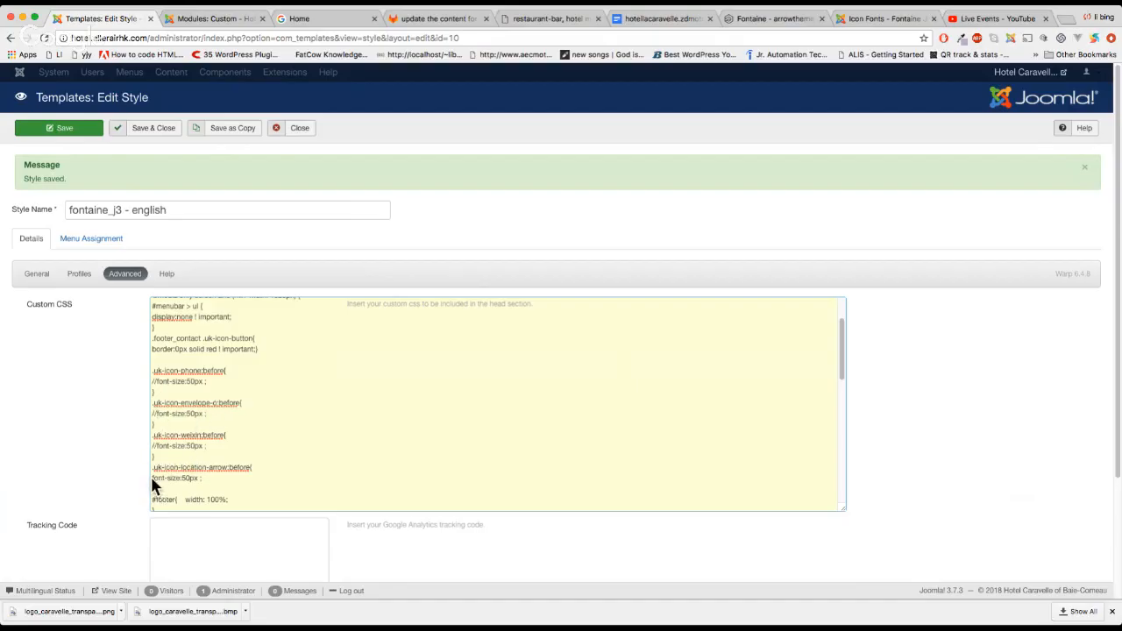
{"action": "left_click", "coordinate": [152, 479]}
{"action": "type", "text": "//"}
{"action": "left_click", "coordinate": [61, 127]}
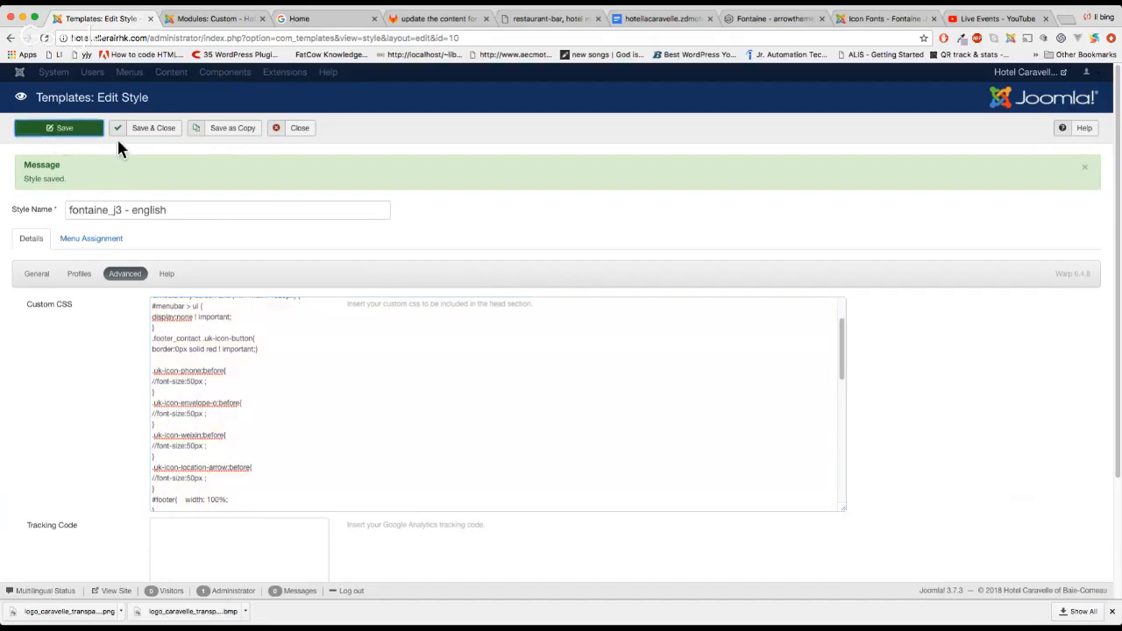
{"action": "left_click", "coordinate": [323, 20]}
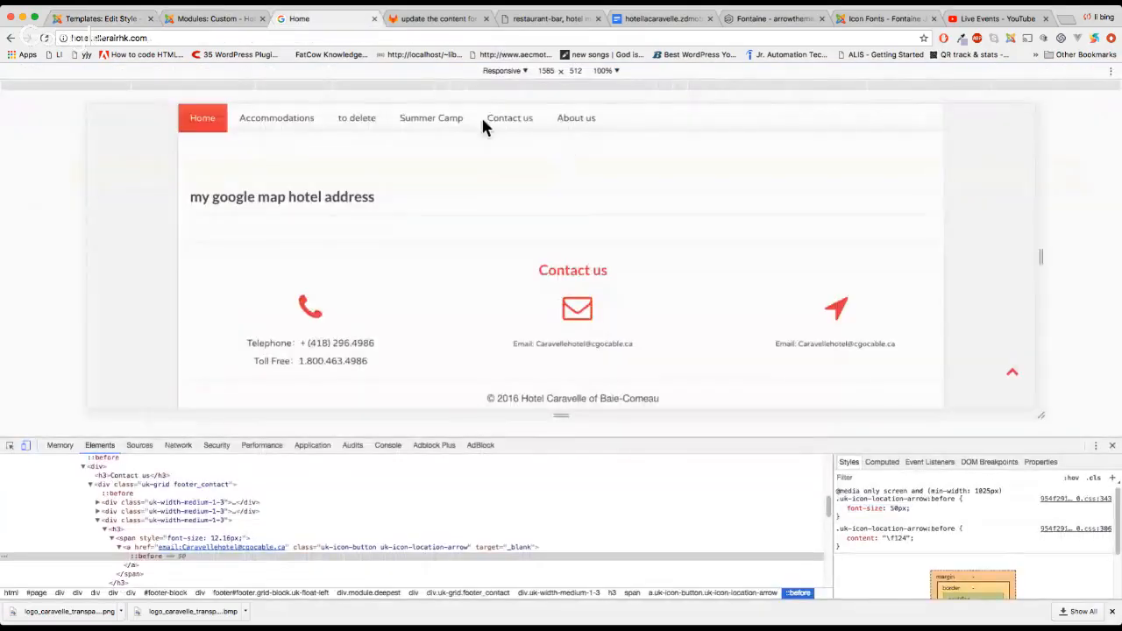
Reload the site to see the smaller footer icons, then return to the template style editor
{"action": "key", "text": "super+r"}
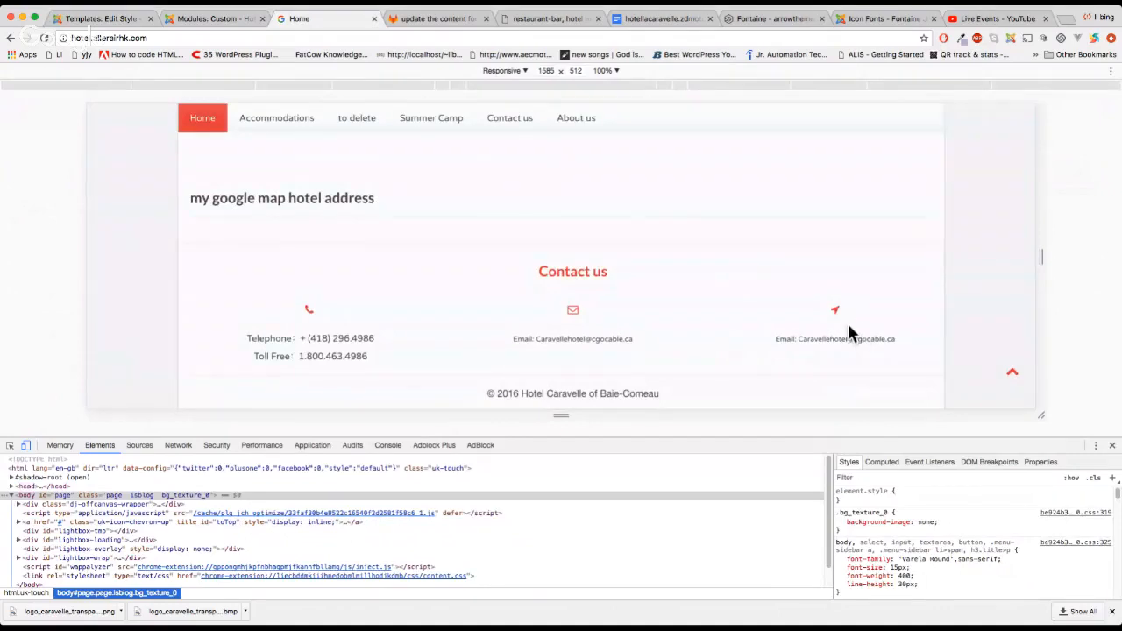
{"action": "left_click", "coordinate": [101, 18]}
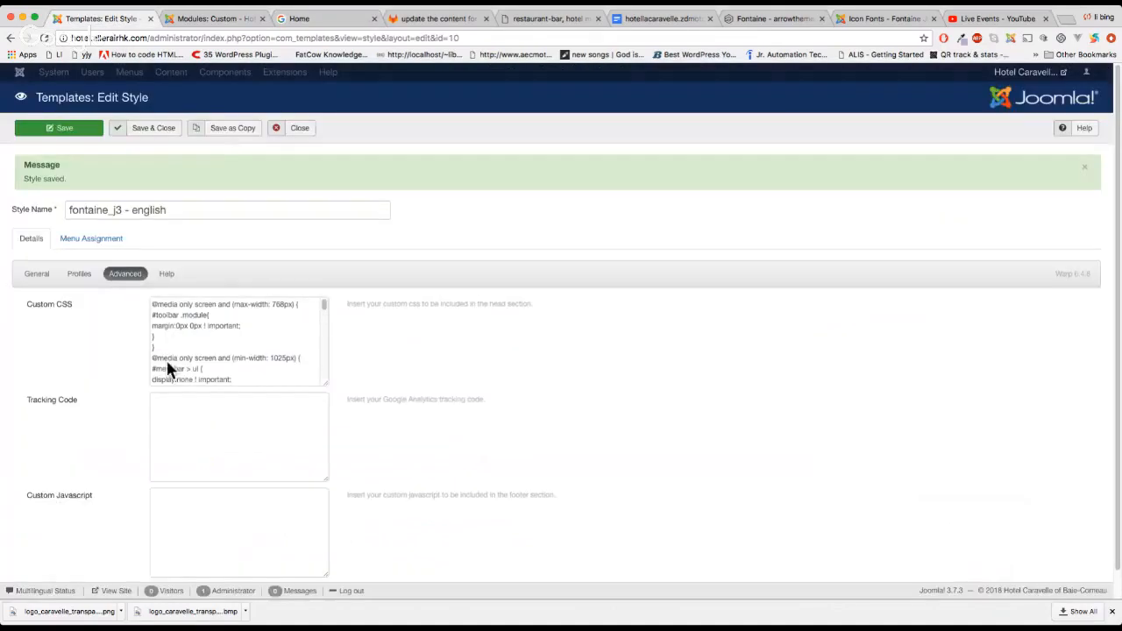
Remove the // from the phone, envelope and location-arrow font-size:50px lines in Custom CSS
{"action": "left_click_drag", "start_coordinate": [325, 387], "coordinate": [723, 506]}
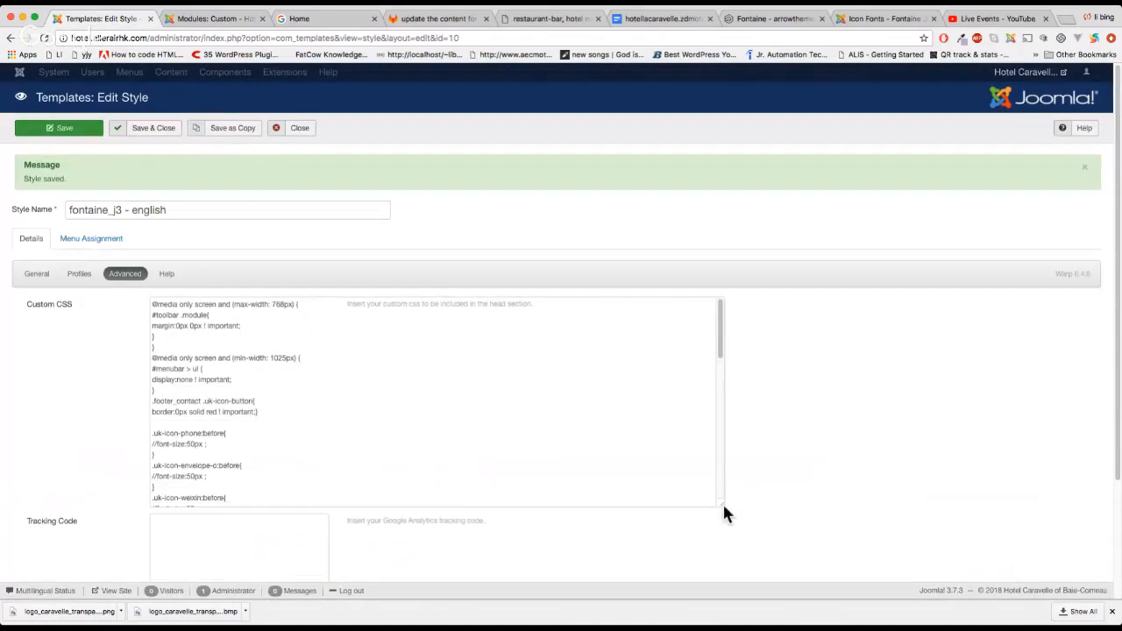
{"action": "left_click", "coordinate": [151, 452]}
{"action": "key", "text": "Delete"}
{"action": "key", "text": "Delete"}
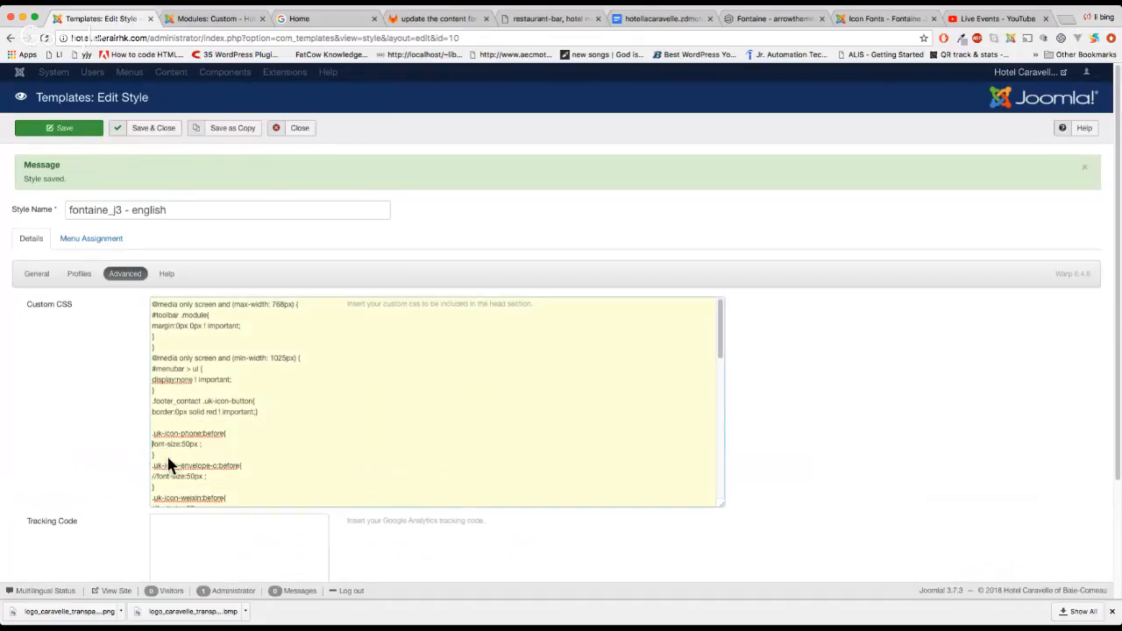
{"action": "left_click", "coordinate": [157, 473]}
{"action": "key", "text": "Delete"}
{"action": "key", "text": "Delete"}
{"action": "scroll", "coordinate": [184, 482], "scroll_direction": "down", "scroll_amount": 3}
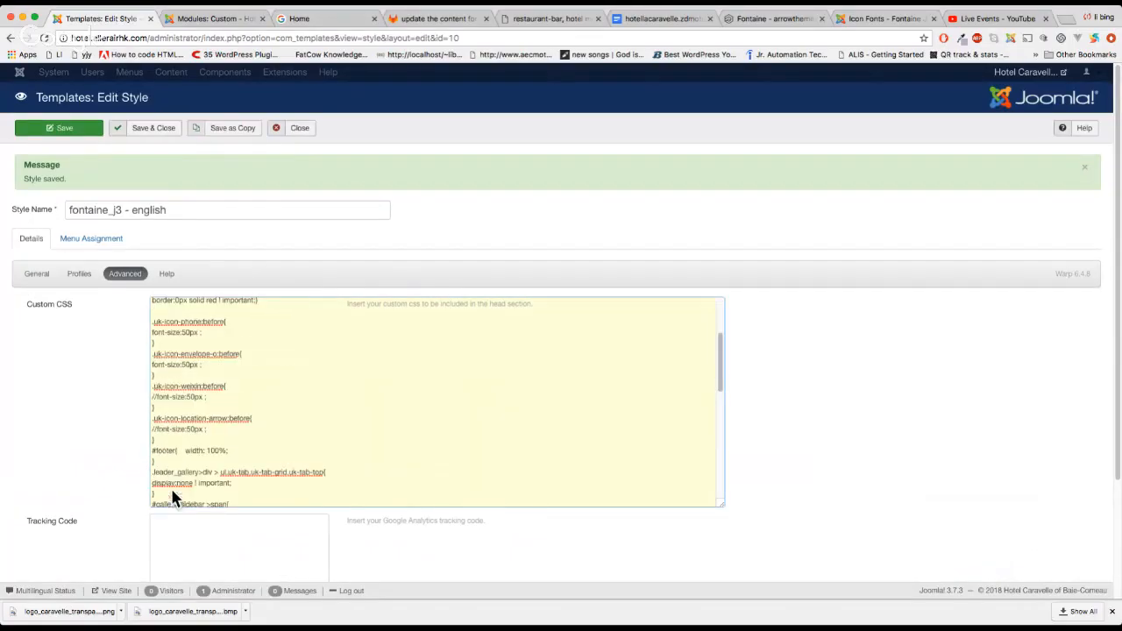
{"action": "left_click", "coordinate": [154, 430]}
{"action": "key", "text": "Delete"}
{"action": "key", "text": "Delete"}
{"action": "scroll", "coordinate": [162, 438], "scroll_direction": "up", "scroll_amount": 1}
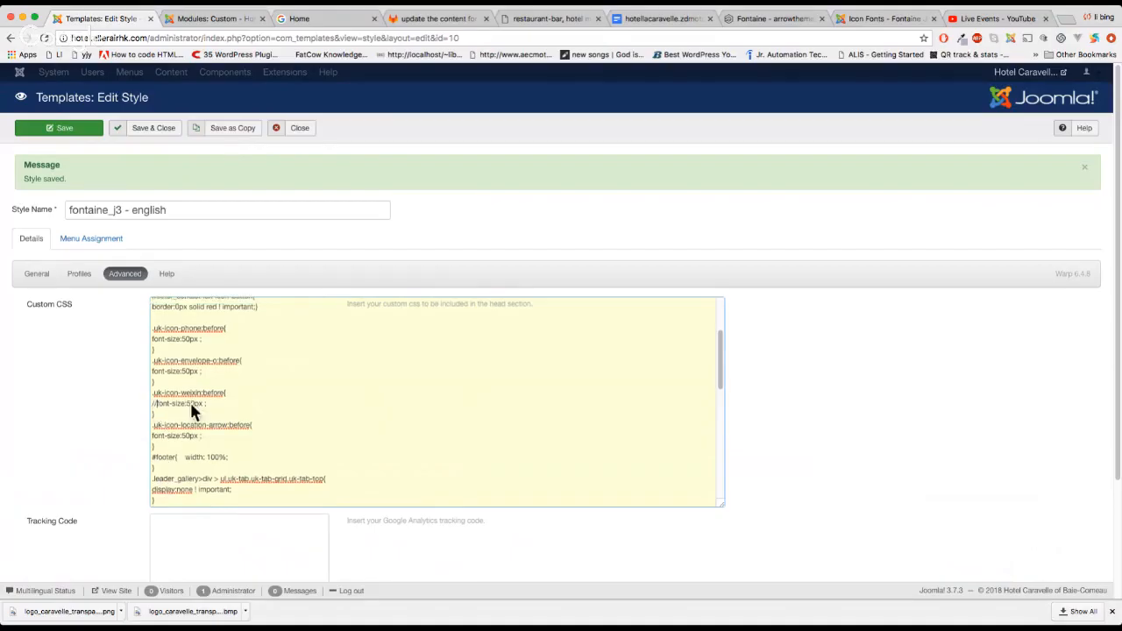
Save the template style and reload the home page preview
{"action": "left_click", "coordinate": [76, 131]}
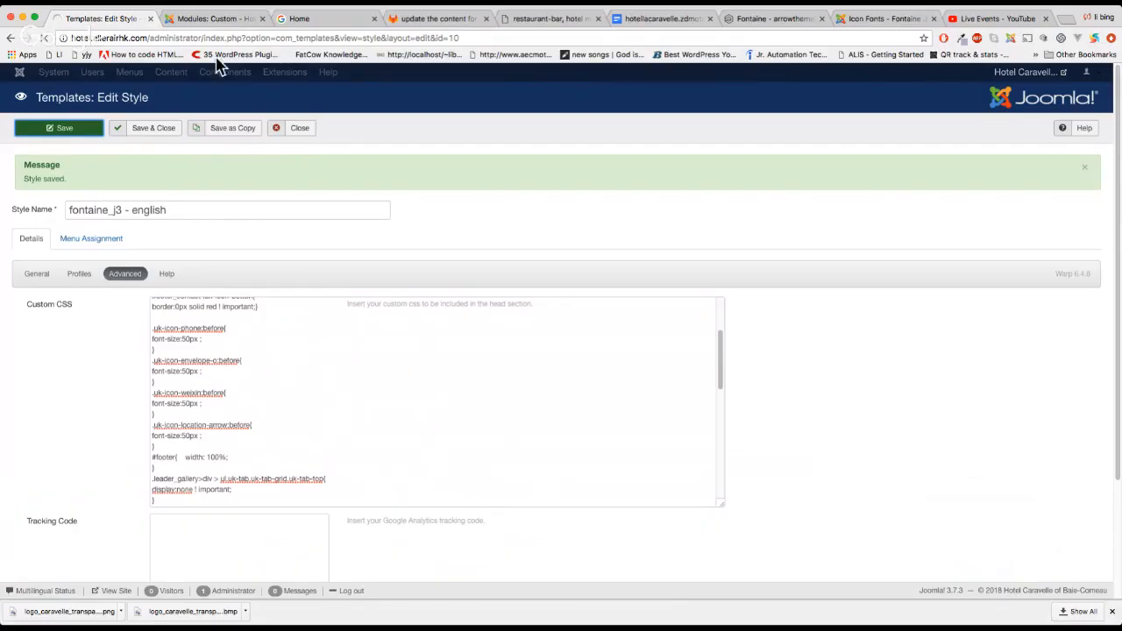
{"action": "left_click", "coordinate": [302, 18]}
{"action": "key", "text": "super+r"}
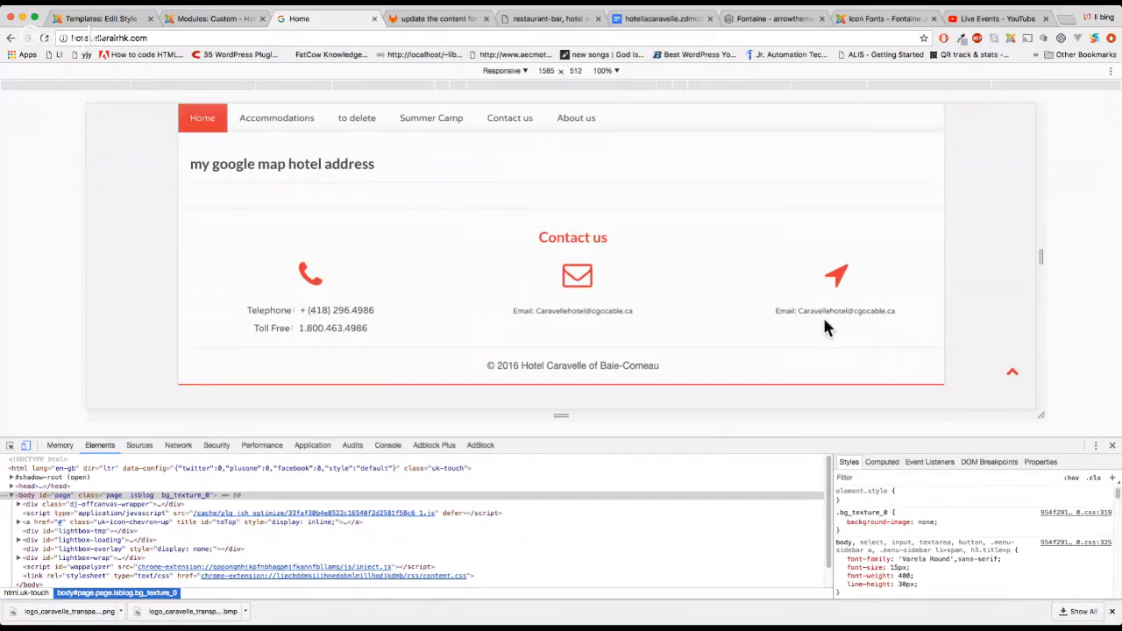
Select the hotel's two-line address on the old hotel website, then return to the Joomla admin
{"action": "left_click", "coordinate": [552, 20]}
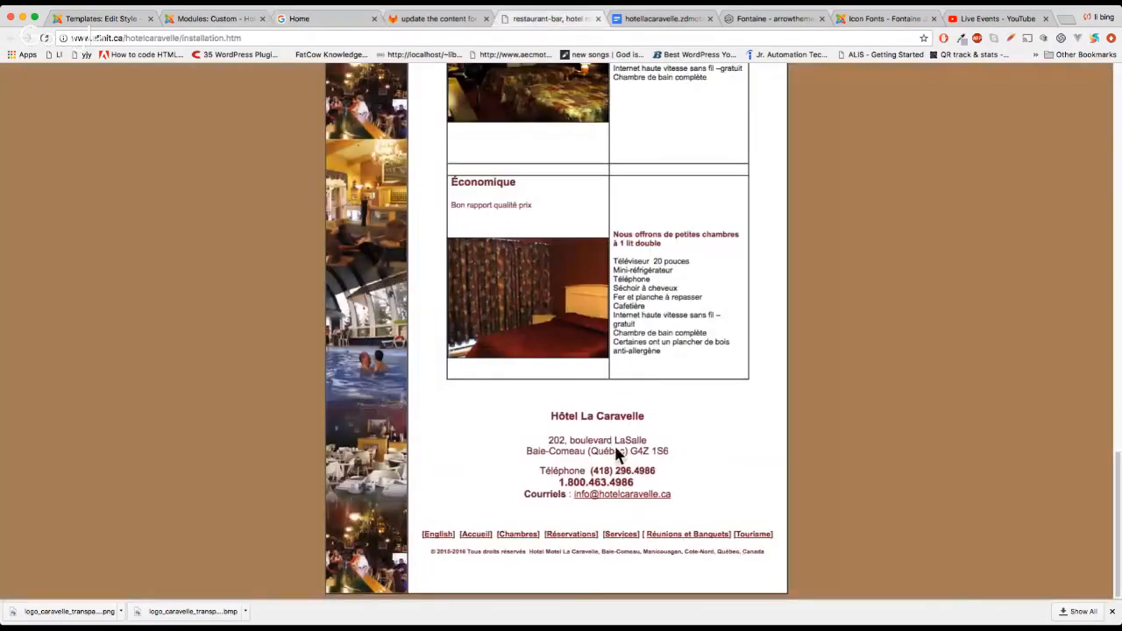
{"action": "left_click_drag", "start_coordinate": [547, 440], "coordinate": [680, 457]}
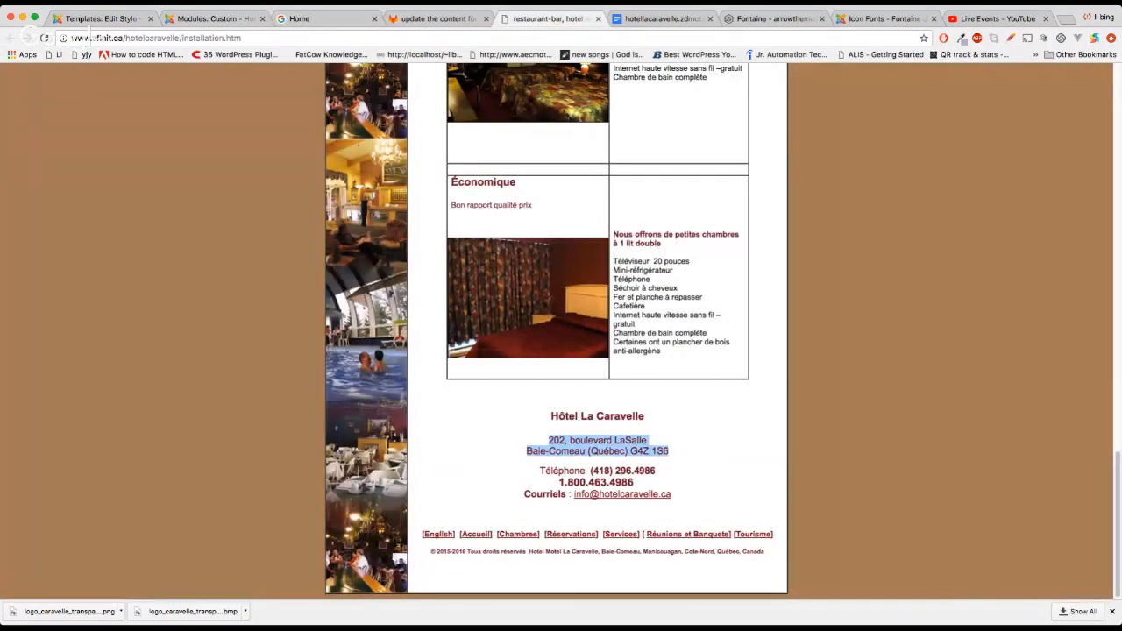
{"action": "left_click", "coordinate": [103, 18]}
In the module's source code, replace the location column's email text with the hotel's street address
{"action": "left_click", "coordinate": [197, 19]}
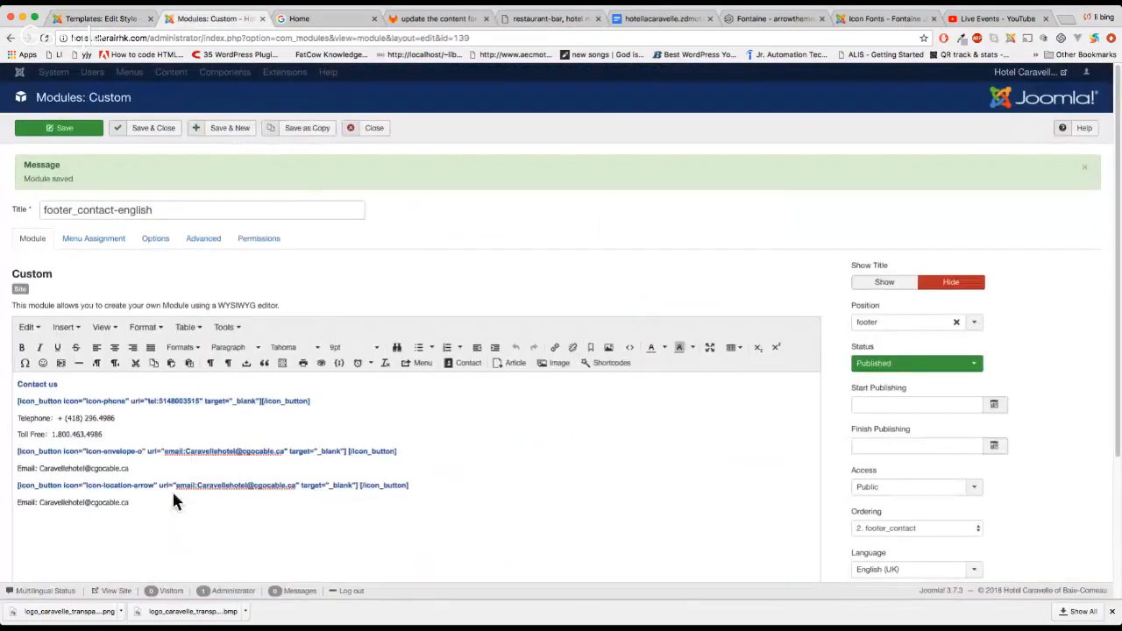
{"action": "left_click", "coordinate": [224, 328]}
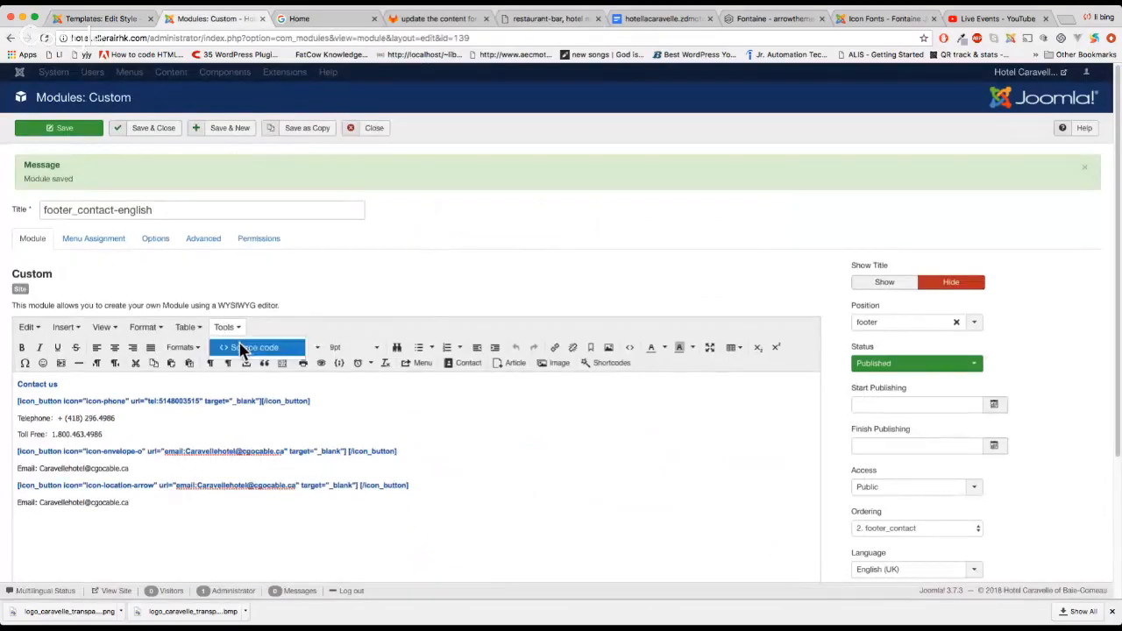
{"action": "left_click", "coordinate": [241, 348]}
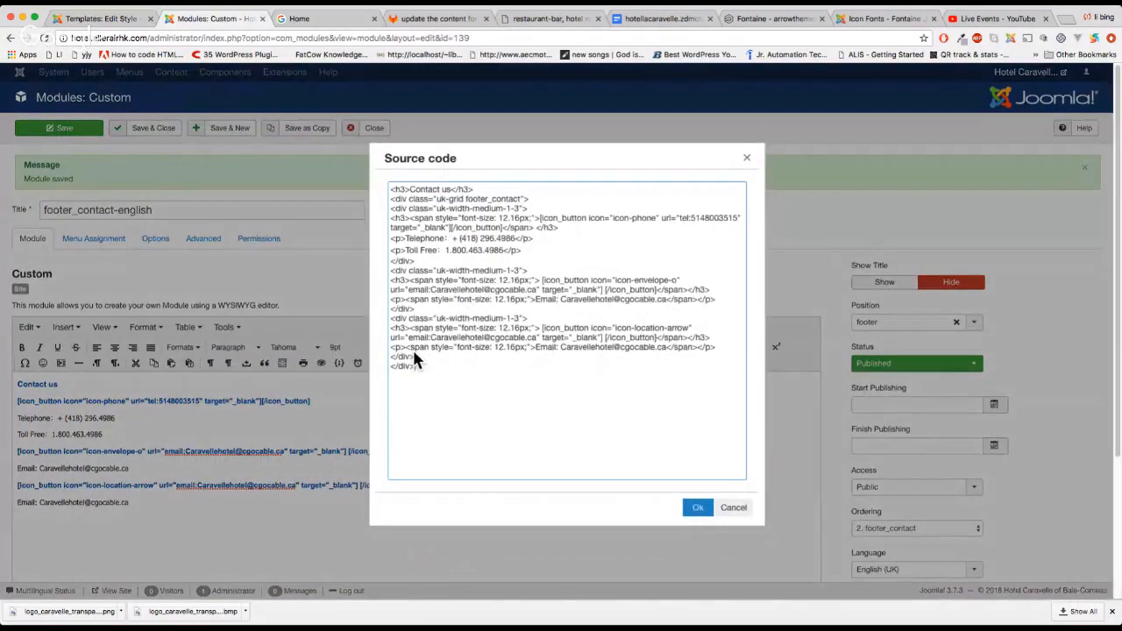
{"action": "left_click_drag", "start_coordinate": [535, 347], "coordinate": [669, 350]}
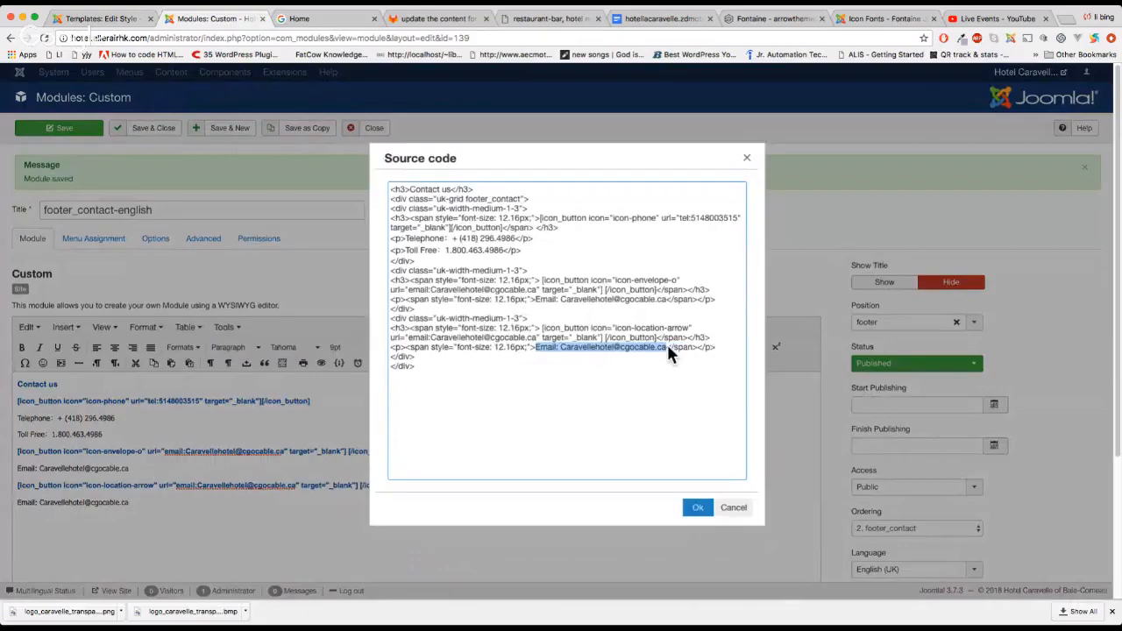
{"action": "type", "text": "A202, boulevard LaSalle Baie-Comeau (Québec) G4Z 1S6"}
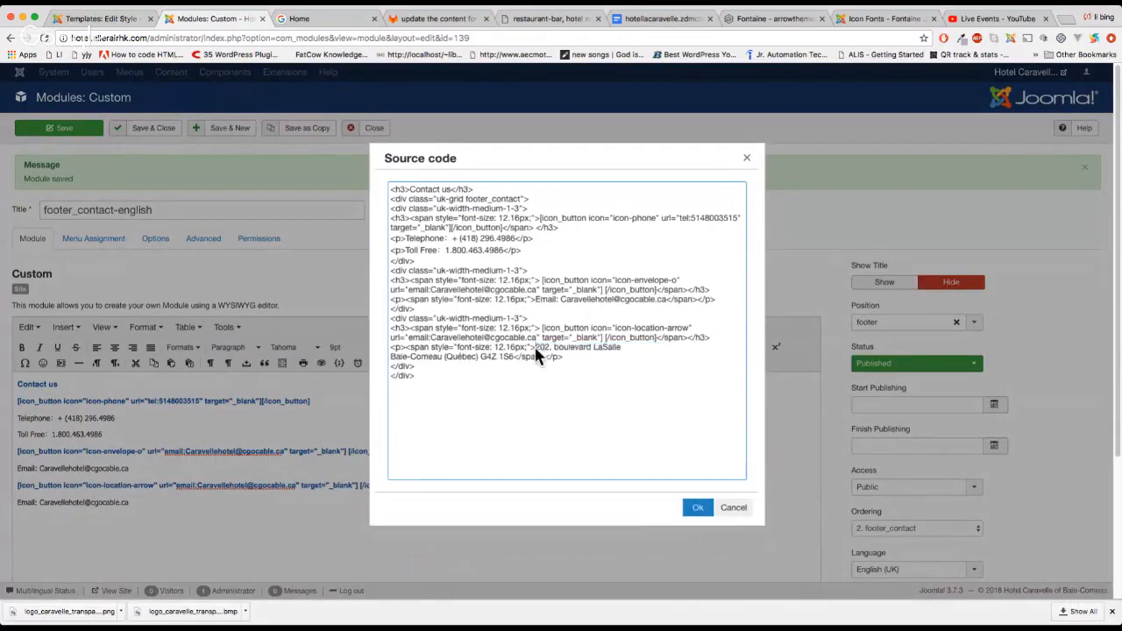
{"action": "type", "text": "ddress"}
{"action": "key", "text": "BackSpace"}
{"action": "key", "text": "BackSpace"}
{"action": "key", "text": "BackSpace"}
{"action": "key", "text": "BackSpace"}
{"action": "key", "text": "BackSpace"}
{"action": "key", "text": "BackSpace"}
{"action": "key", "text": "BackSpace"}
Clear the icon-location-arrow url value and apply the source changes
{"action": "left_click_drag", "start_coordinate": [409, 337], "coordinate": [538, 344]}
{"action": "key", "text": "BackSpace"}
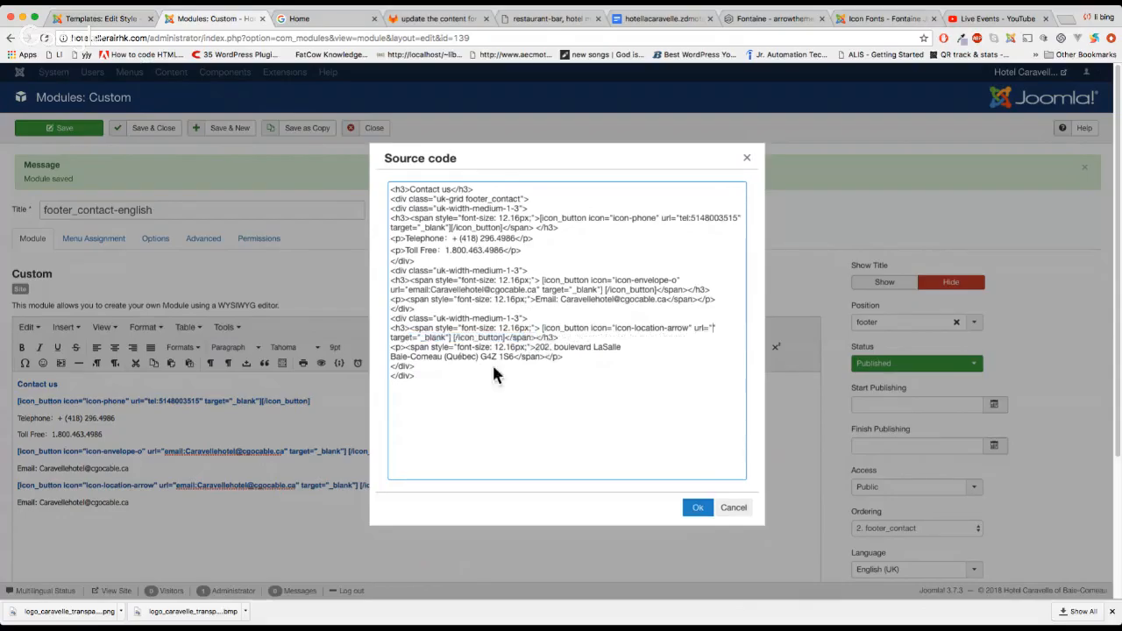
{"action": "left_click", "coordinate": [697, 507]}
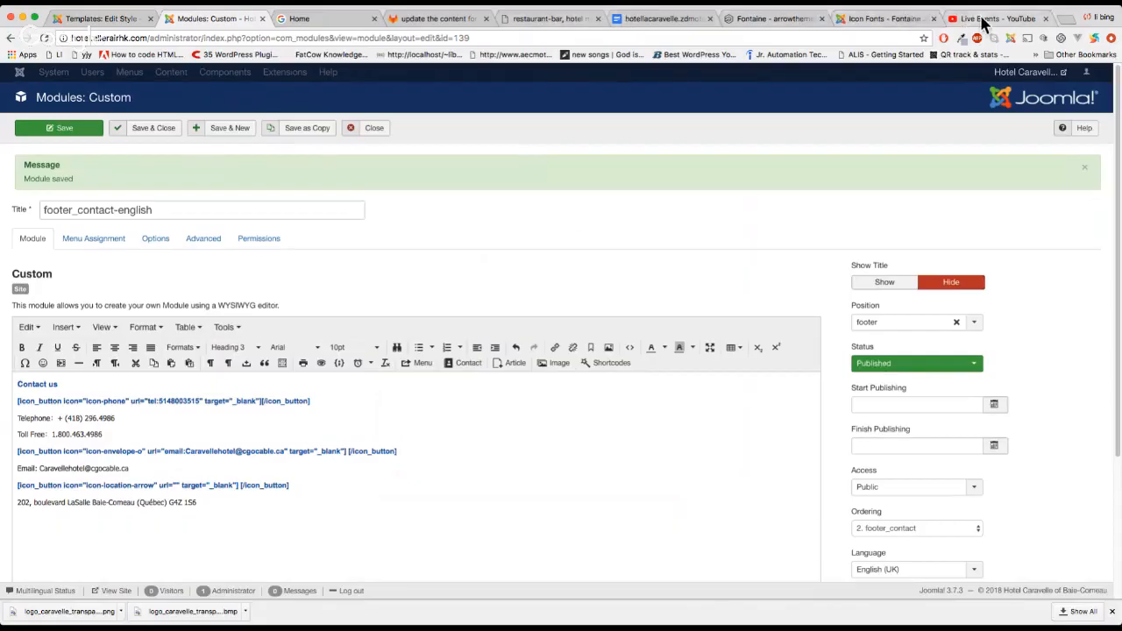
Open Google Maps in a new tab and reload it without the hl=zh-CN language parameter
{"action": "left_click", "coordinate": [1063, 19]}
{"action": "type", "text": "gitlab.oogle"}
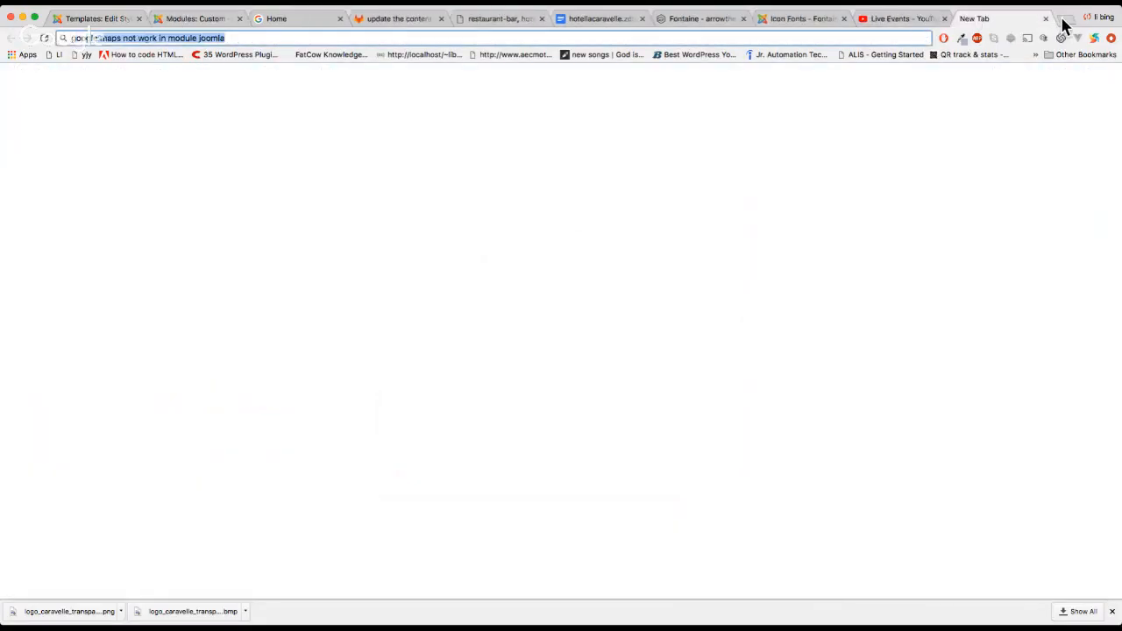
{"action": "key", "text": "BackSpace"}
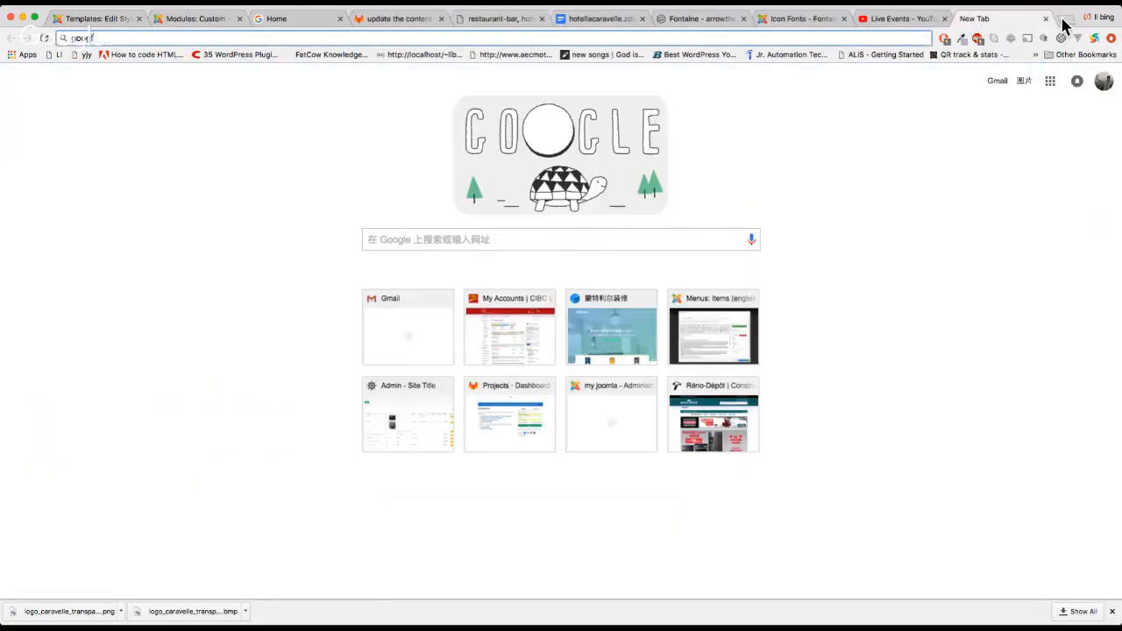
{"action": "type", "text": "maps"}
{"action": "key", "text": "Return"}
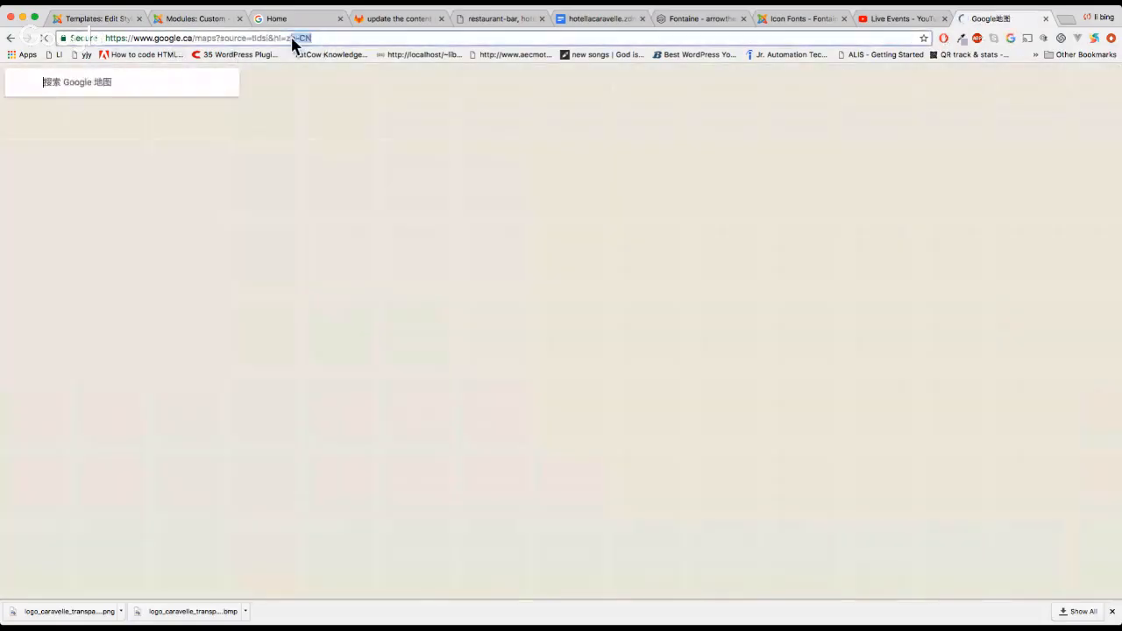
{"action": "left_click_drag", "start_coordinate": [312, 39], "coordinate": [287, 35]}
{"action": "key", "text": "BackSpace"}
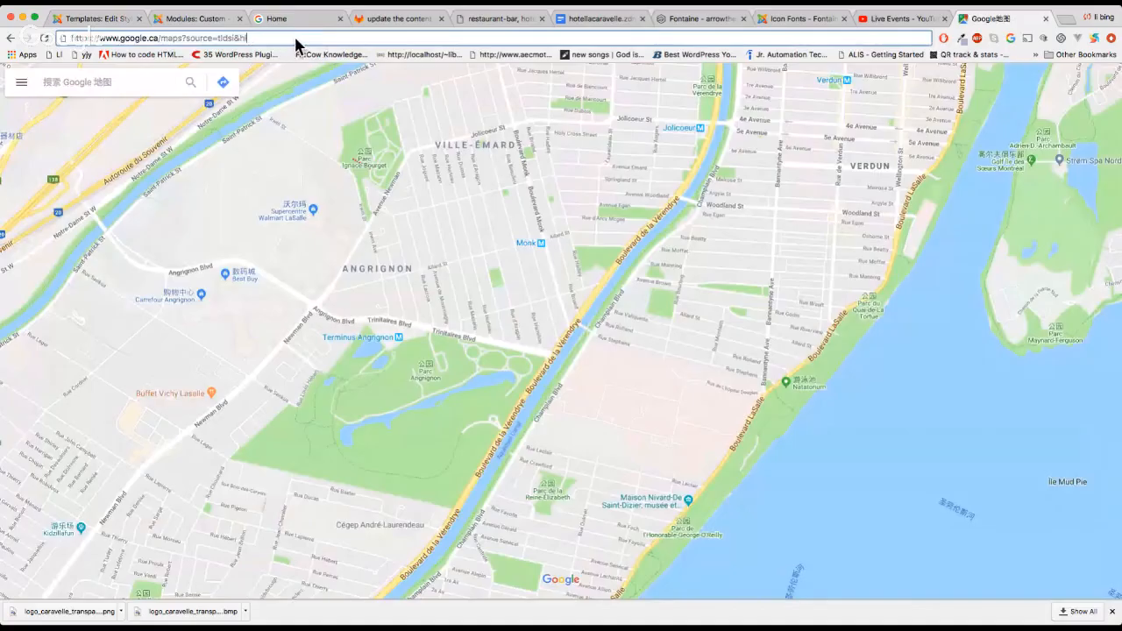
{"action": "key", "text": "BackSpace"}
{"action": "key", "text": "Return"}
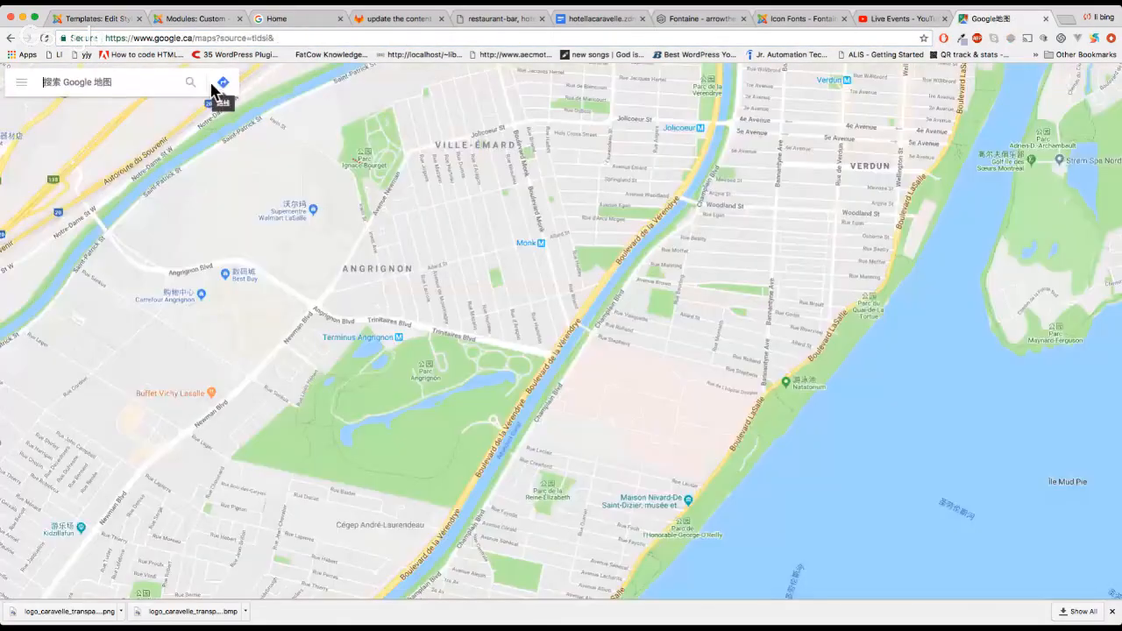
Search the hotel's street address in Google Maps and select the place's share link
{"action": "left_click", "coordinate": [120, 90]}
{"action": "key", "text": "super+v"}
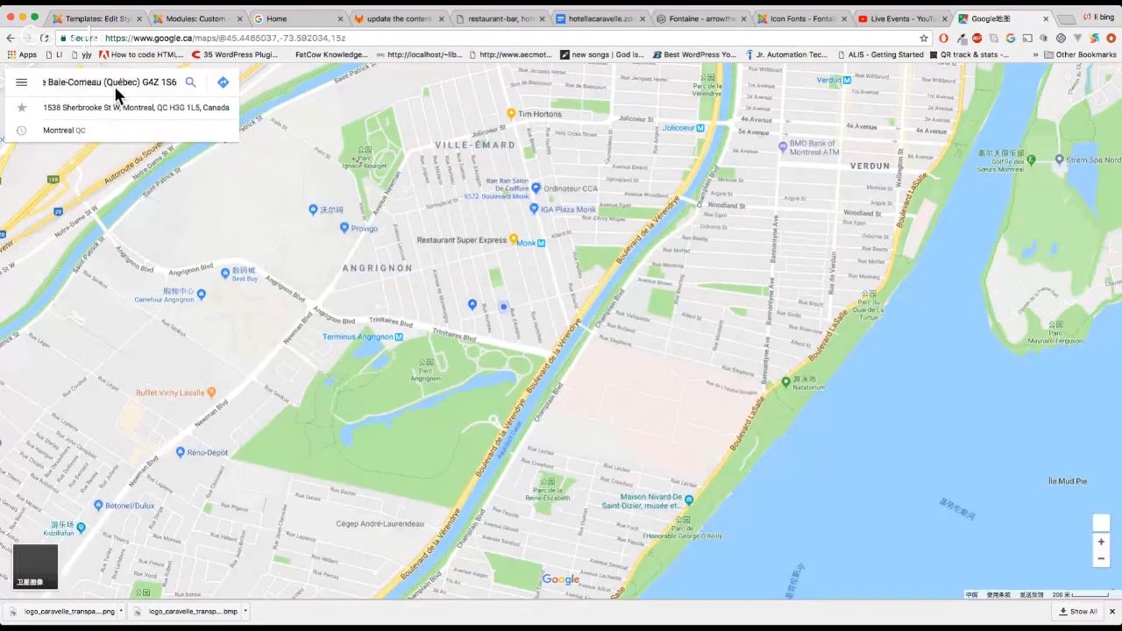
{"action": "left_click", "coordinate": [188, 87]}
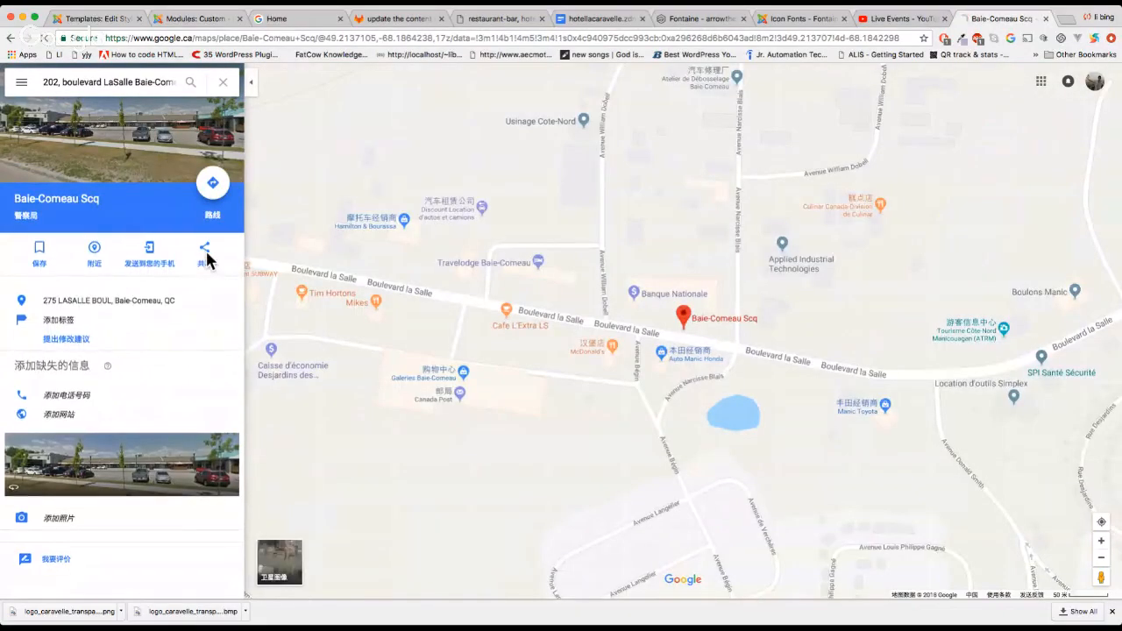
{"action": "left_click", "coordinate": [206, 252]}
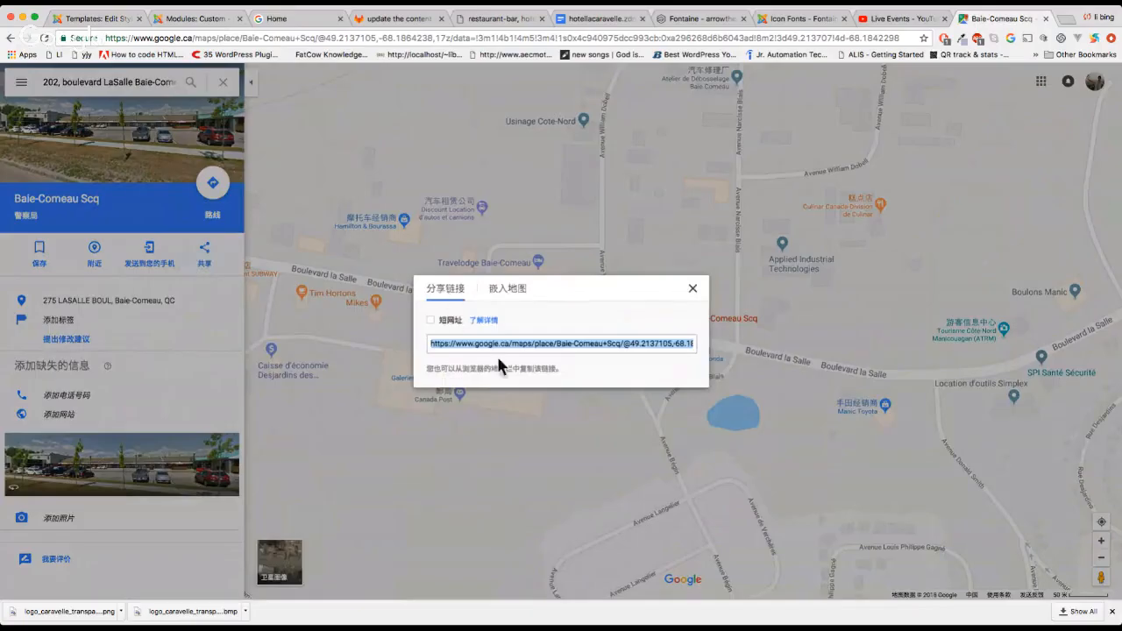
{"action": "triple_click", "coordinate": [646, 342]}
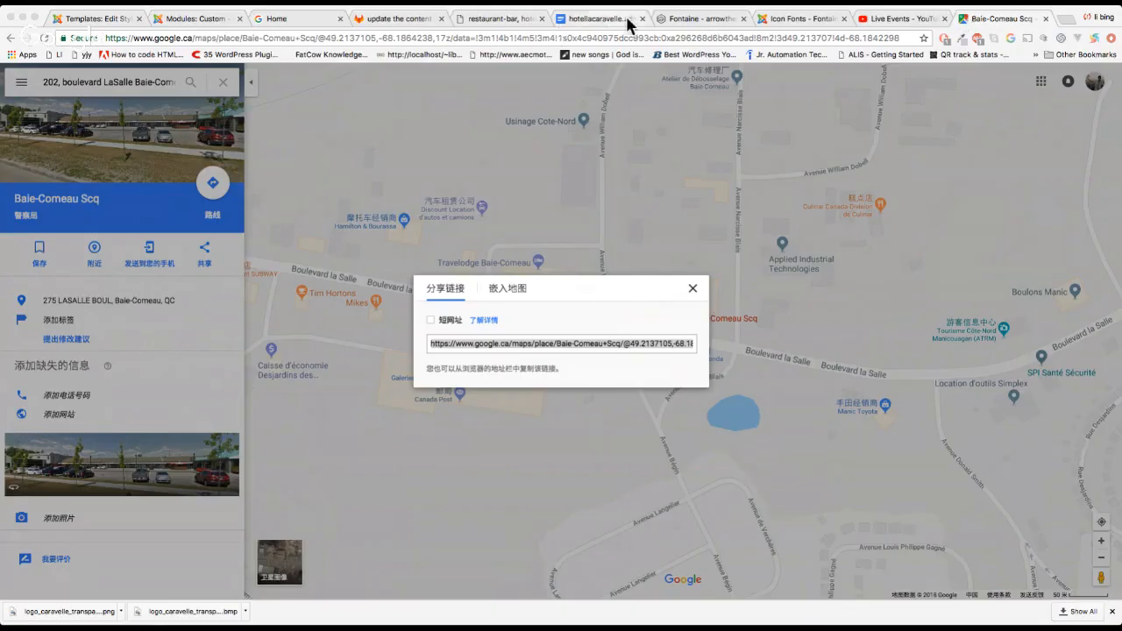
Recheck the hotel address on the old website, then return to the fontaine_j3 - english template style
{"action": "left_click", "coordinate": [596, 19]}
{"action": "left_click", "coordinate": [506, 19]}
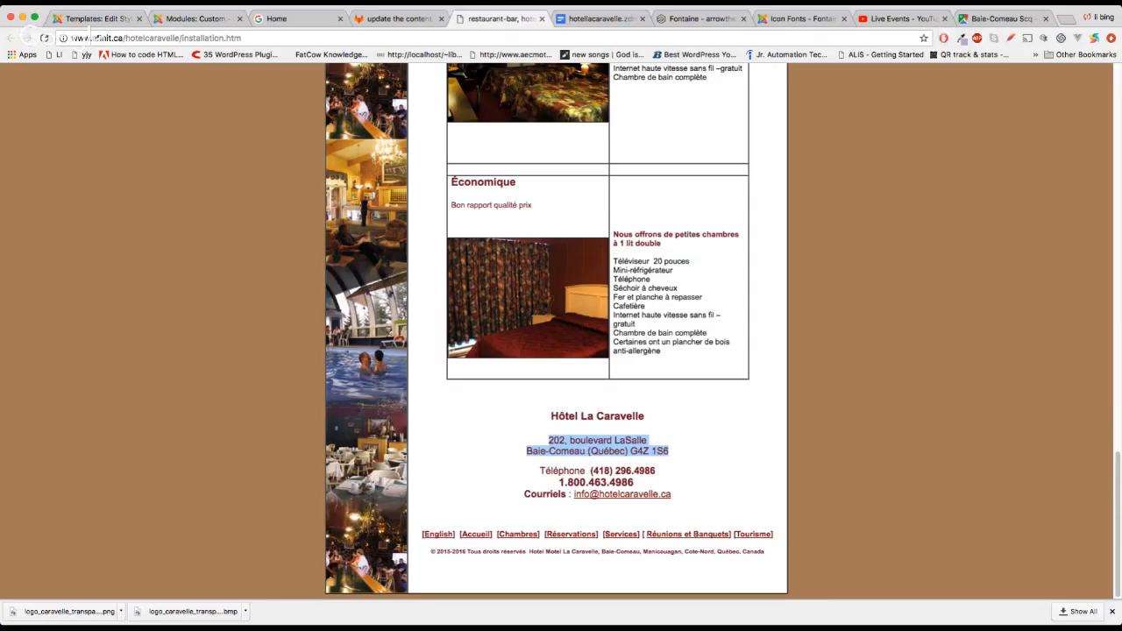
{"action": "key", "text": "super+Tab"}
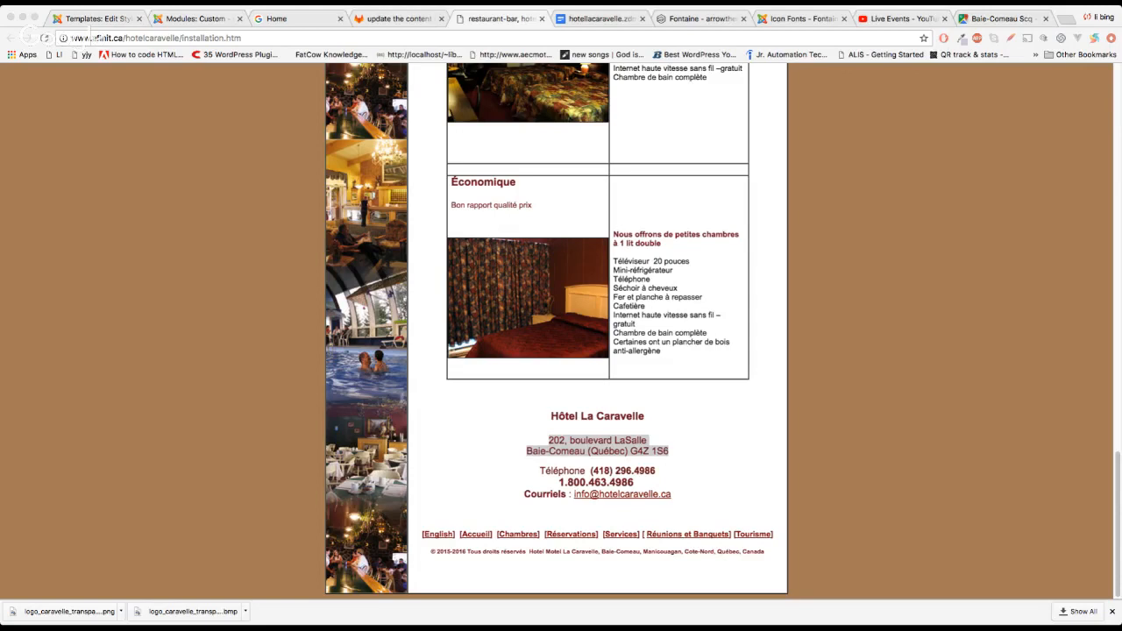
{"action": "left_click", "coordinate": [93, 18]}
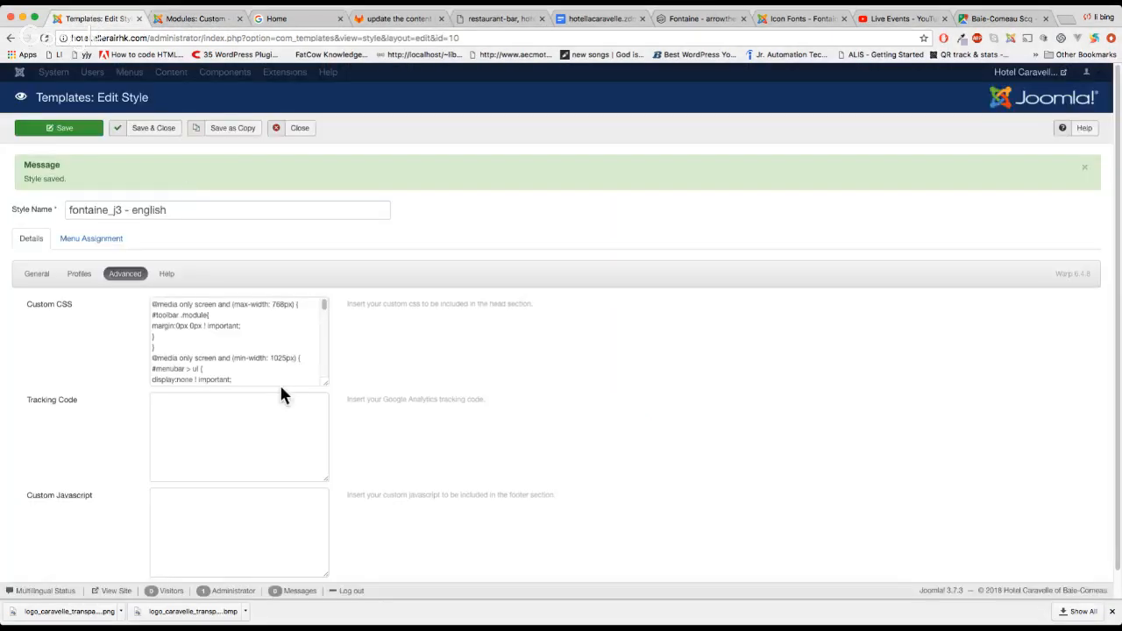
Paste the hotel's Google Maps link into the location icon's url attribute and save footer_contact-english
{"action": "left_click", "coordinate": [182, 19]}
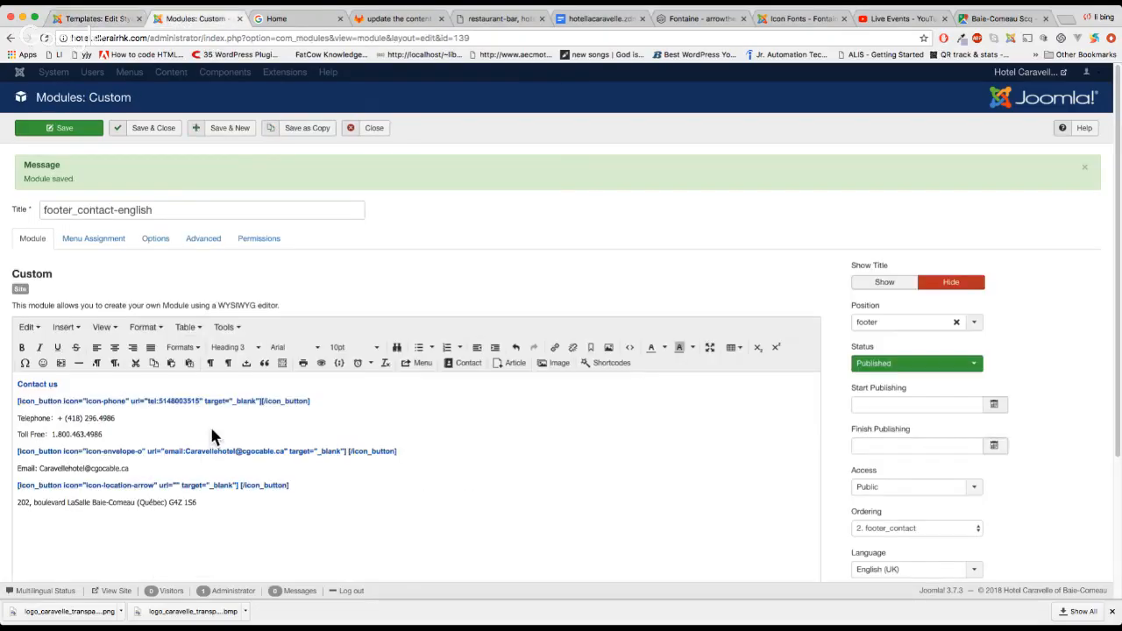
{"action": "left_click", "coordinate": [224, 326]}
{"action": "left_click", "coordinate": [249, 347]}
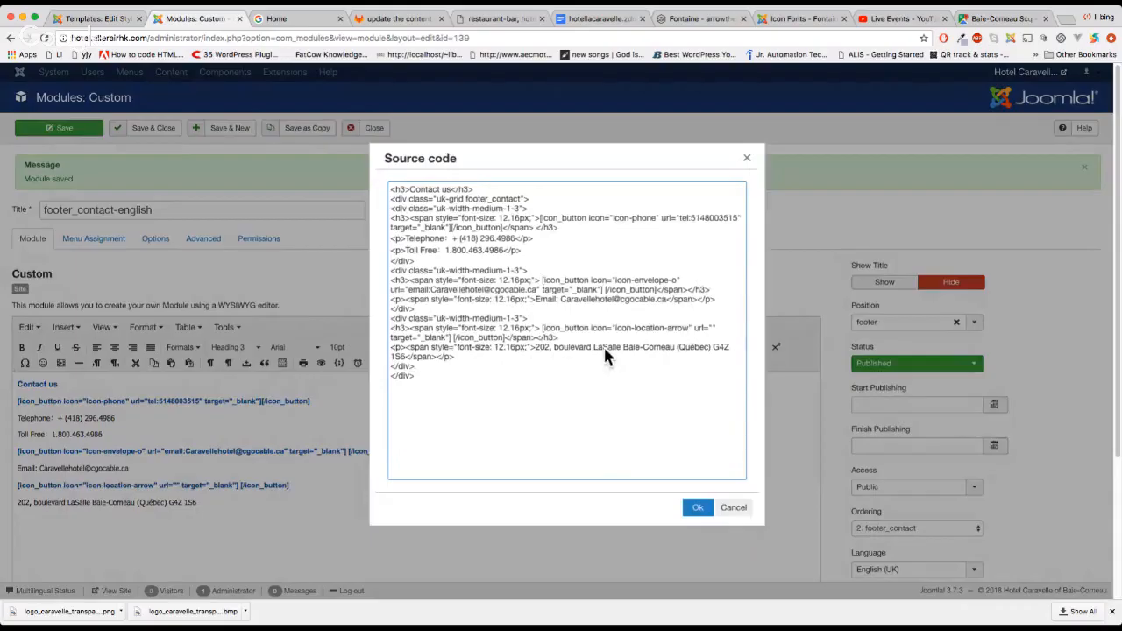
{"action": "left_click", "coordinate": [712, 328]}
{"action": "type", "text": "https://www.google.ca/maps/place/202+Boulevard+la+Salle,+Baie-Comeau,+QC+G4Z+1S6/@49.2165562,-68.1675104,17z/data=!3m1!4b1!4m5!3m4!1s0x4c9409a259551539:0xe6cfacdcf744113b!8m2!3d49.2165527!4d-68.1653217"}
{"action": "left_click", "coordinate": [698, 507]}
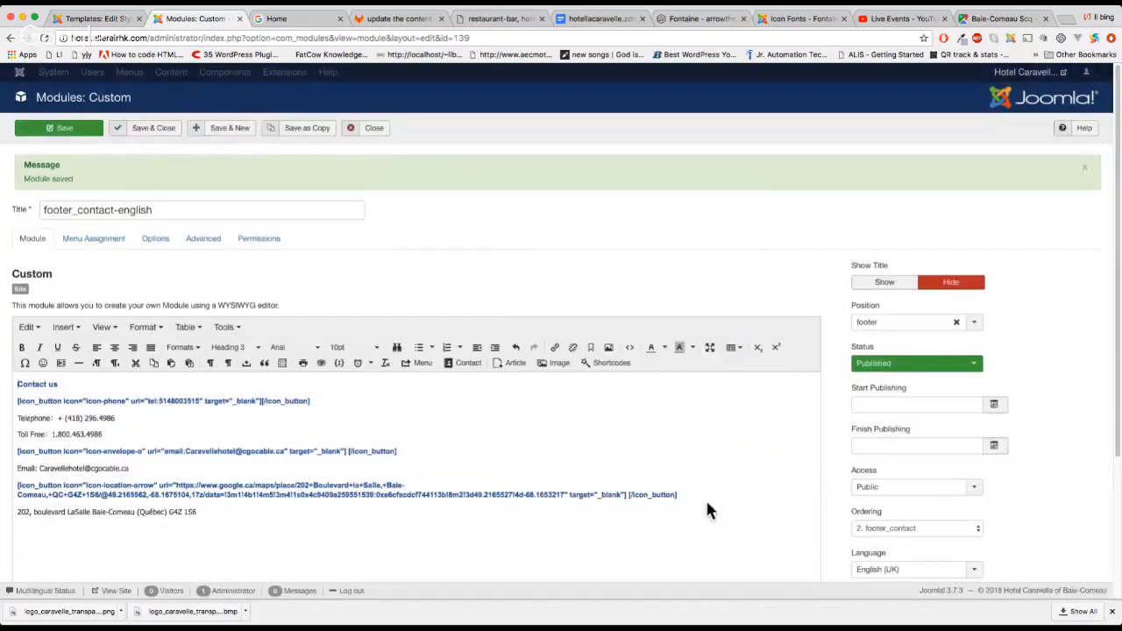
{"action": "left_click", "coordinate": [66, 129]}
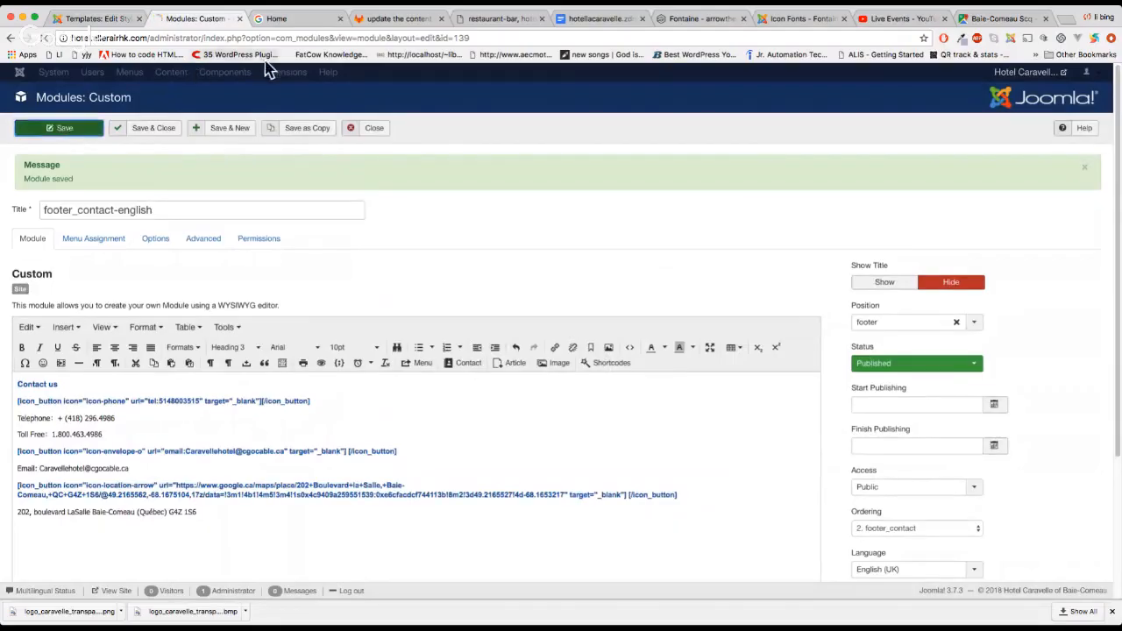
{"action": "left_click", "coordinate": [273, 20]}
Reload the home page without DevTools and confirm the footer location icon opens Google Maps
{"action": "key", "text": "super+r"}
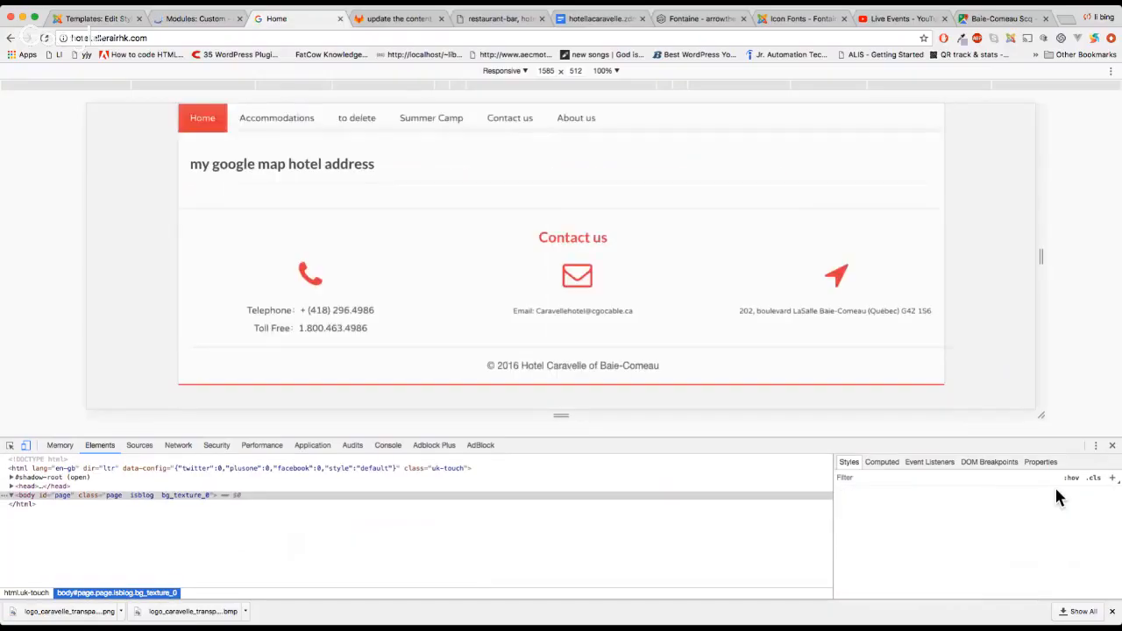
{"action": "left_click", "coordinate": [1112, 446]}
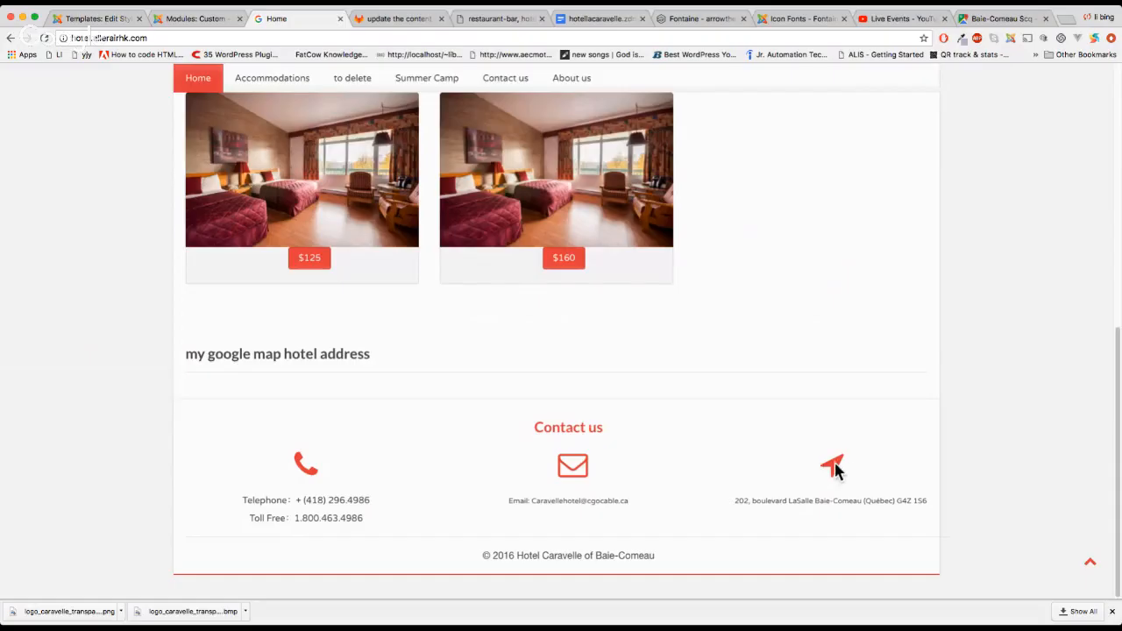
{"action": "left_click", "coordinate": [833, 468]}
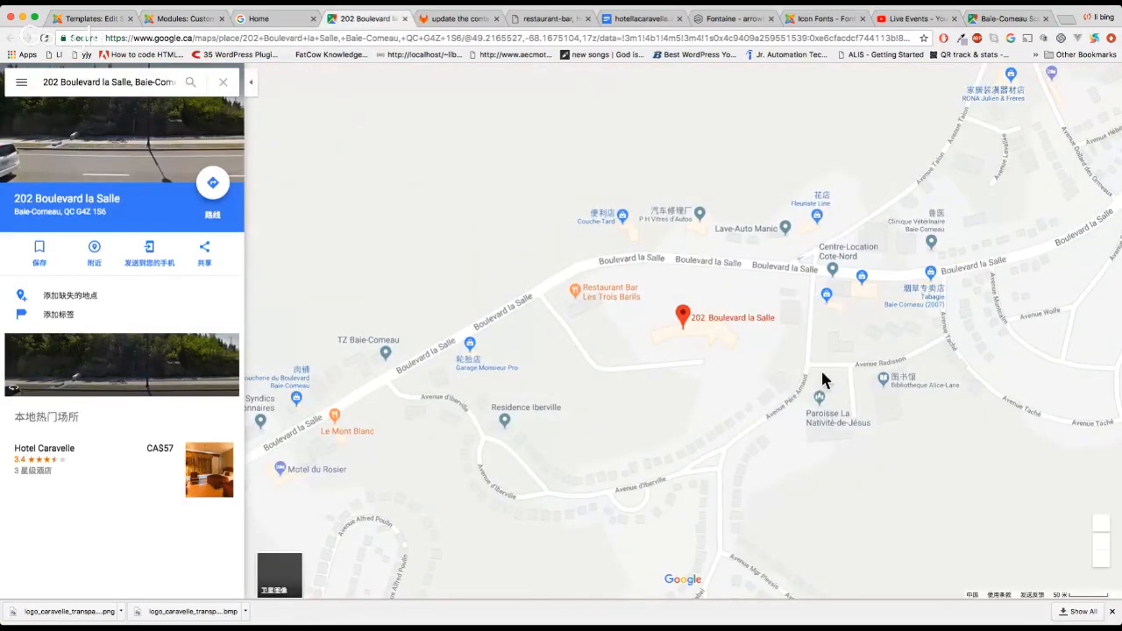
{"action": "key", "text": "super+w"}
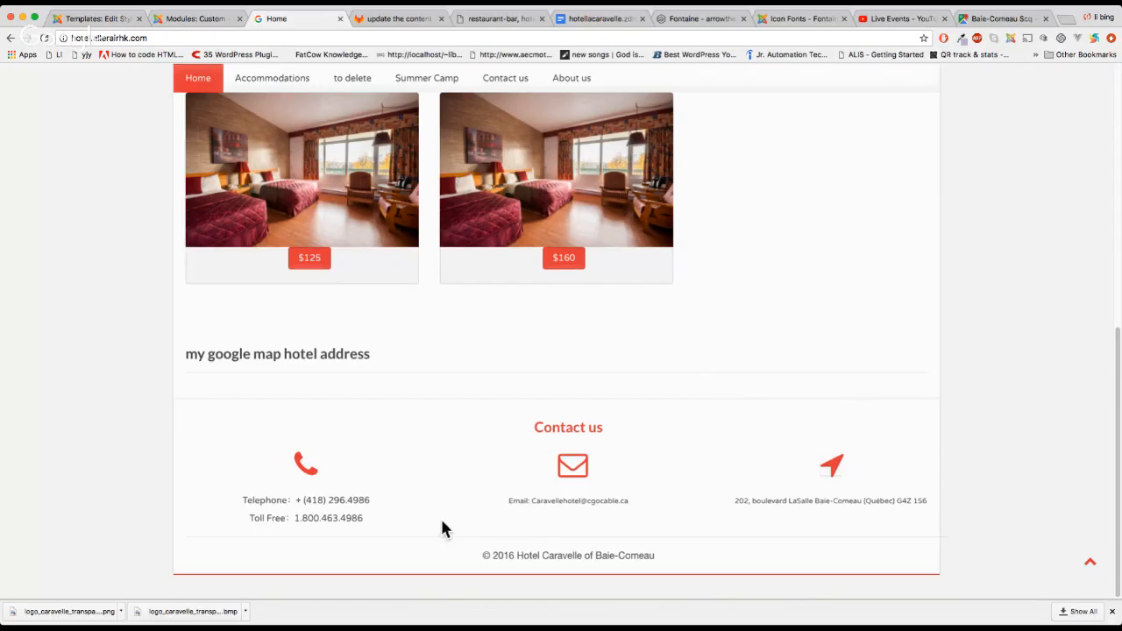
Highlight the footer's phone, email and toll-free lines to compare their text
{"action": "left_click_drag", "start_coordinate": [441, 522], "coordinate": [260, 509]}
{"action": "left_click_drag", "start_coordinate": [491, 534], "coordinate": [511, 503]}
{"action": "left_click_drag", "start_coordinate": [395, 525], "coordinate": [314, 521]}
{"action": "left_click", "coordinate": [340, 528]}
{"action": "scroll", "coordinate": [351, 526], "scroll_direction": "up", "scroll_amount": 5}
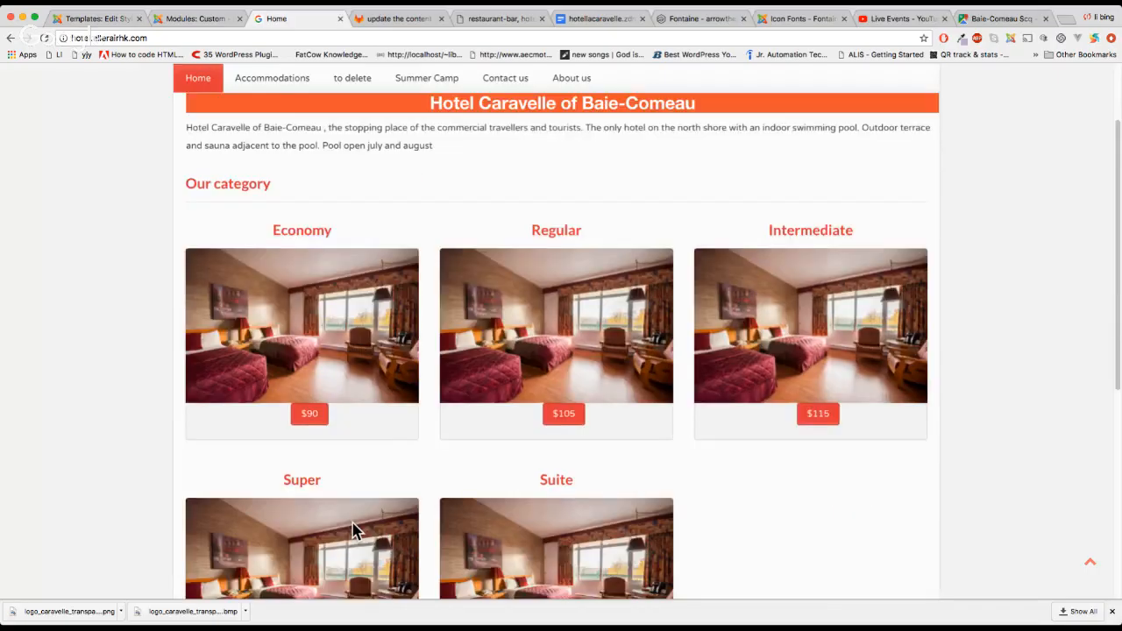
Return to the footer module editor and select the phone, email and address lines to inspect them
{"action": "left_click", "coordinate": [98, 19]}
{"action": "scroll", "coordinate": [322, 420], "scroll_direction": "down", "scroll_amount": 1}
{"action": "left_click", "coordinate": [194, 18]}
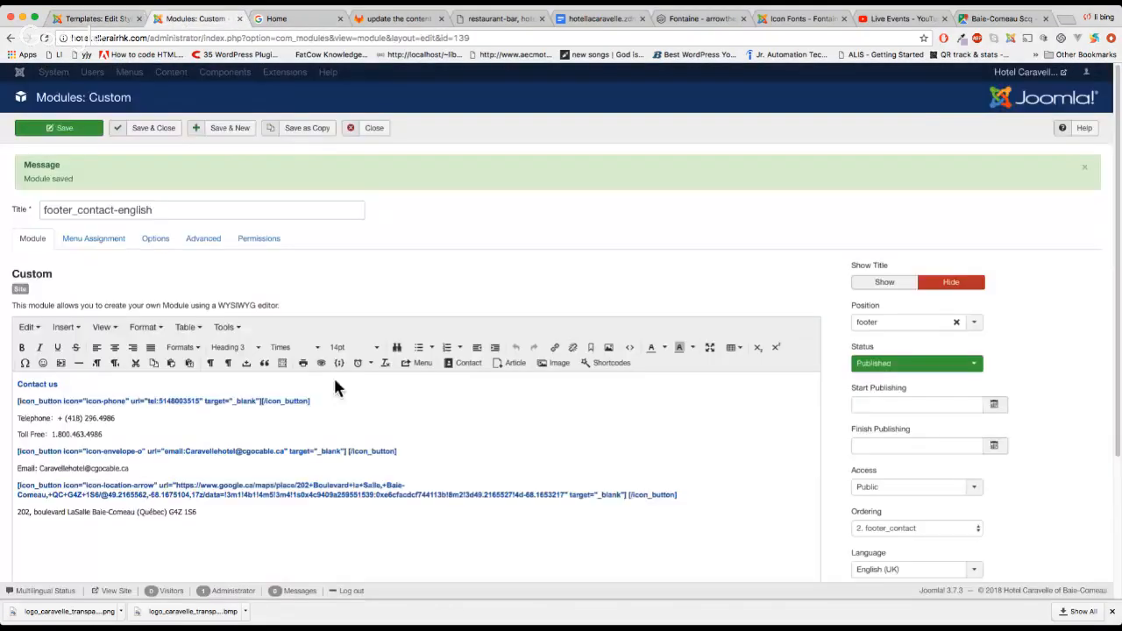
{"action": "scroll", "coordinate": [330, 429], "scroll_direction": "down", "scroll_amount": 1}
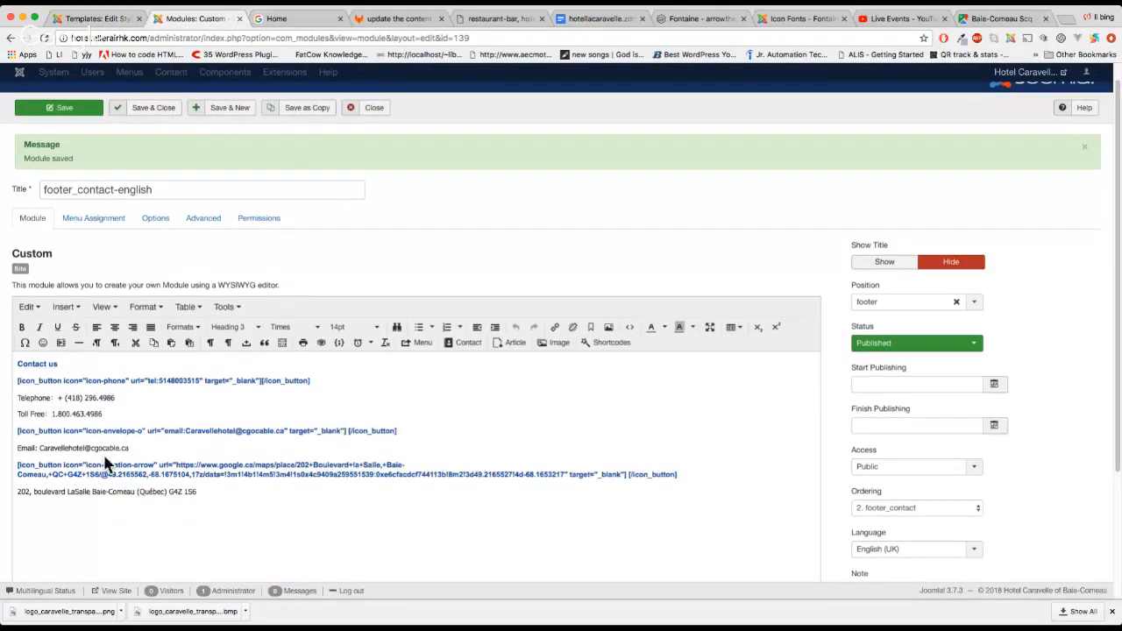
{"action": "left_click_drag", "start_coordinate": [104, 413], "coordinate": [12, 399]}
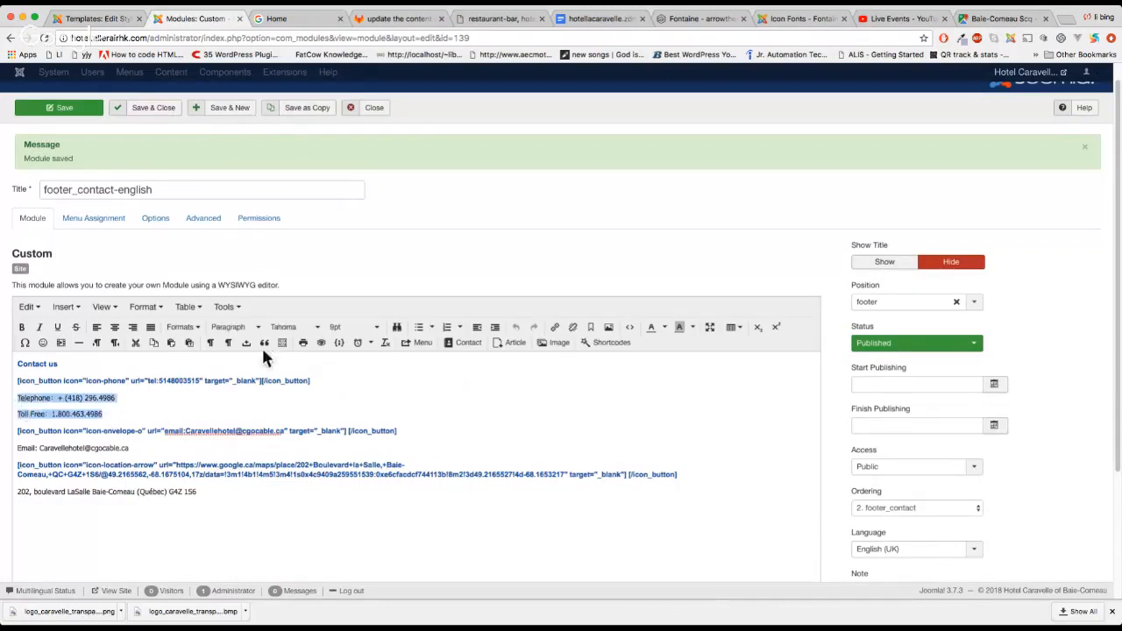
{"action": "left_click_drag", "start_coordinate": [132, 445], "coordinate": [38, 448]}
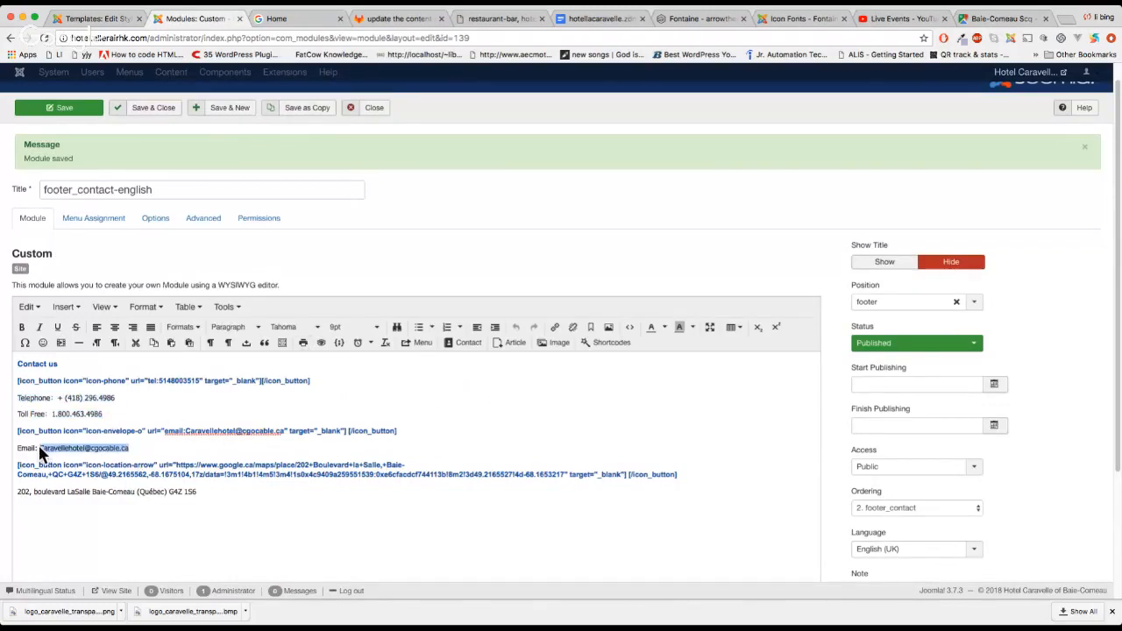
{"action": "left_click_drag", "start_coordinate": [202, 495], "coordinate": [16, 492]}
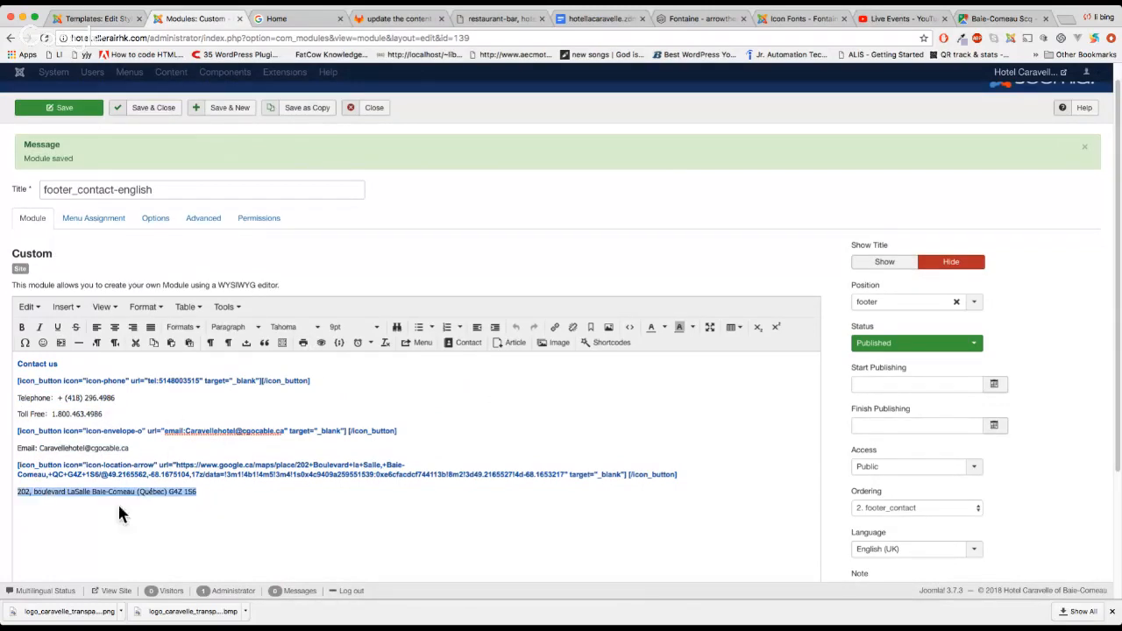
{"action": "left_click", "coordinate": [117, 505]}
In the HTML source, delete the 12.16px font-size span wrapping the street address line
{"action": "left_click", "coordinate": [235, 310]}
{"action": "left_click", "coordinate": [250, 323]}
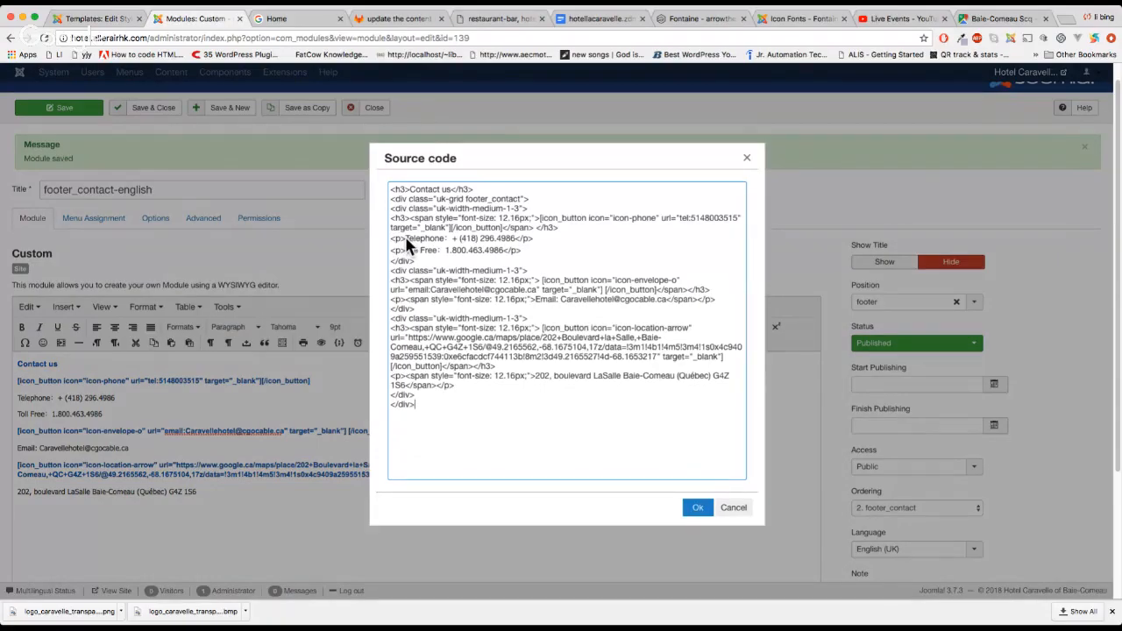
{"action": "left_click", "coordinate": [411, 377]}
{"action": "left_click_drag", "start_coordinate": [530, 377], "coordinate": [410, 378]}
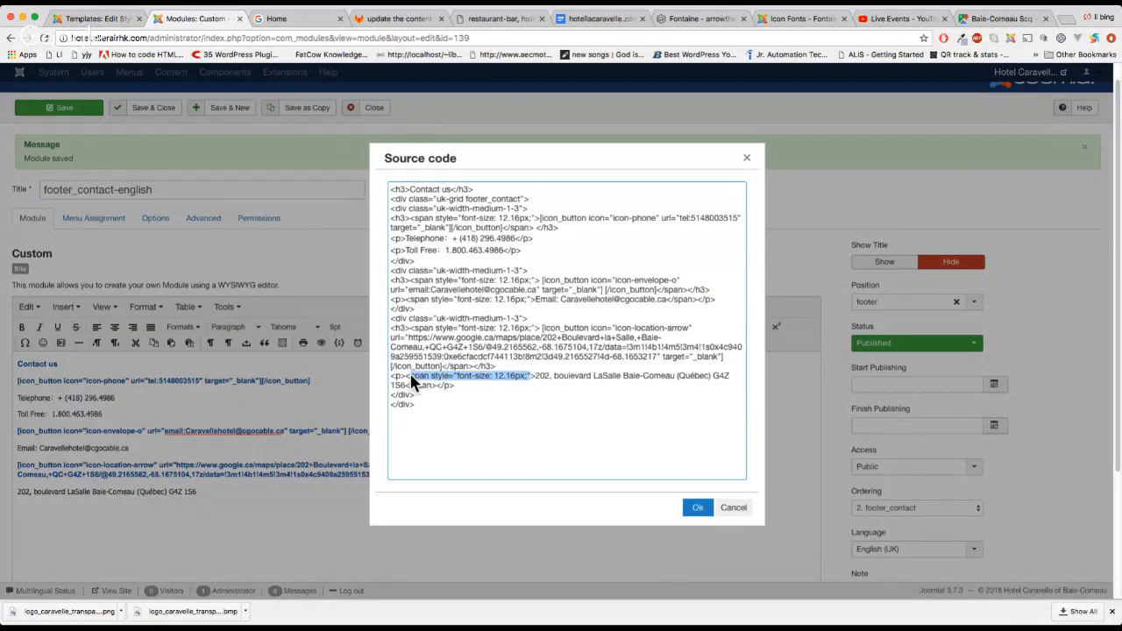
{"action": "left_click", "coordinate": [536, 377]}
{"action": "left_click_drag", "start_coordinate": [535, 377], "coordinate": [407, 375]}
{"action": "key", "text": "BackSpace"}
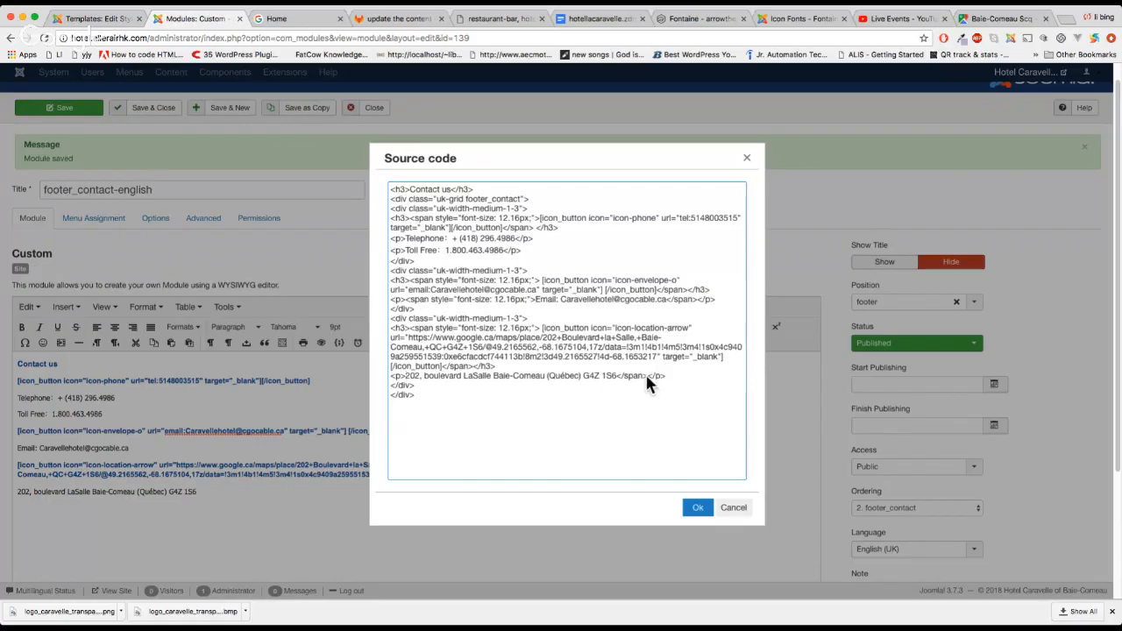
{"action": "key", "text": "BackSpace"}
Delete the font-size span from the Email line and apply the source changes
{"action": "left_click_drag", "start_coordinate": [406, 300], "coordinate": [482, 299]}
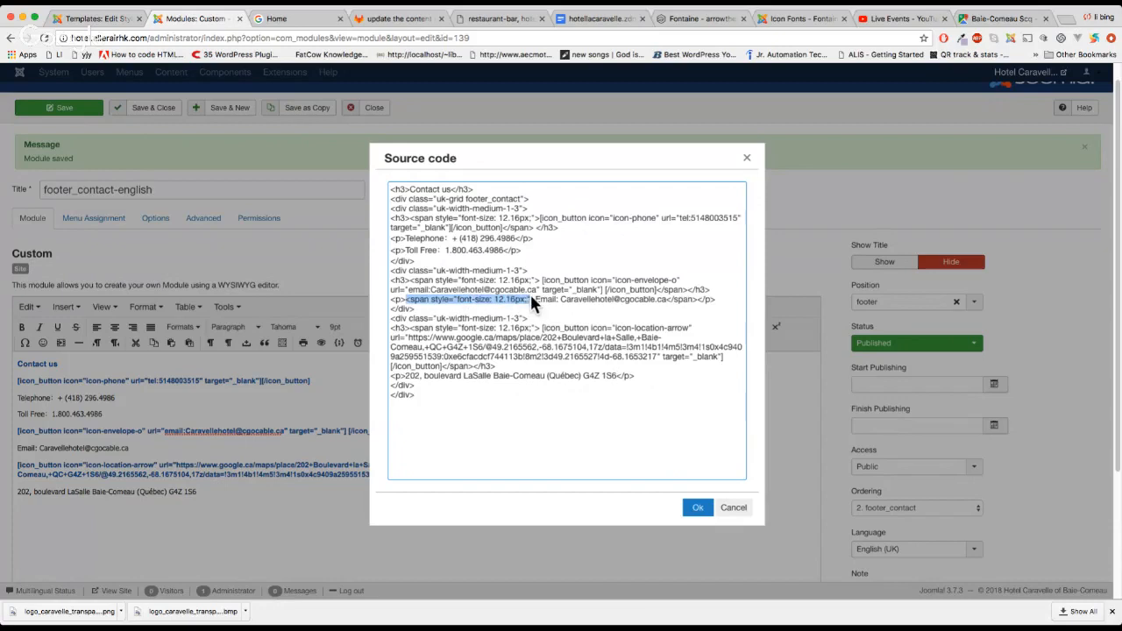
{"action": "key", "text": "BackSpace"}
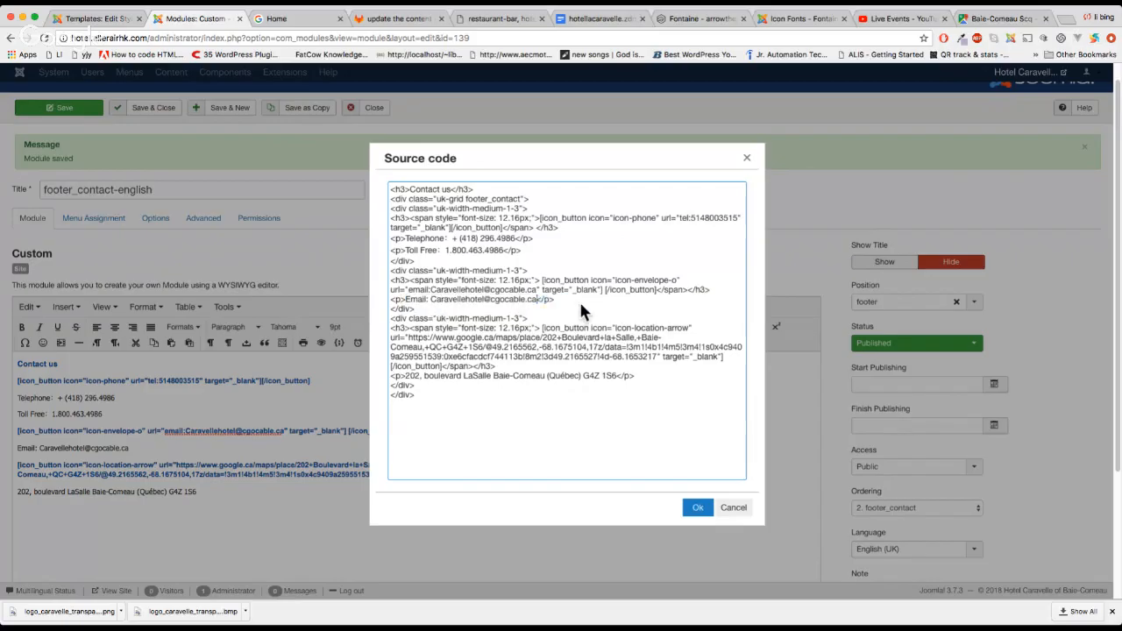
{"action": "left_click", "coordinate": [699, 508]}
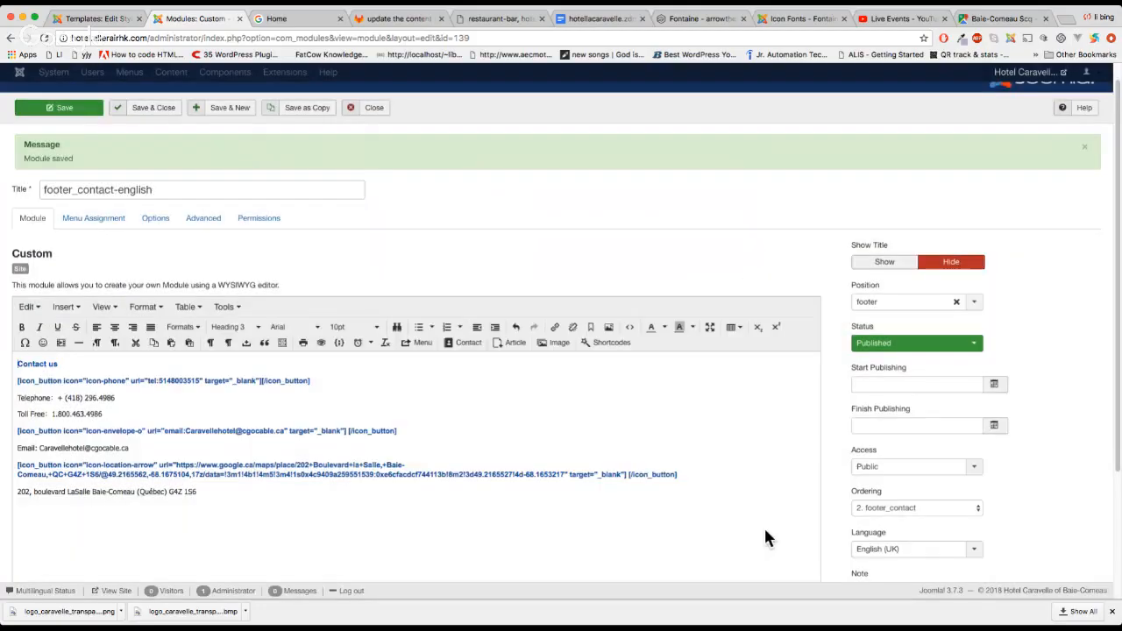
Review the footer contact columns at a narrow mobile width, then again at full desktop width
{"action": "key", "text": "ctrl+Tab"}
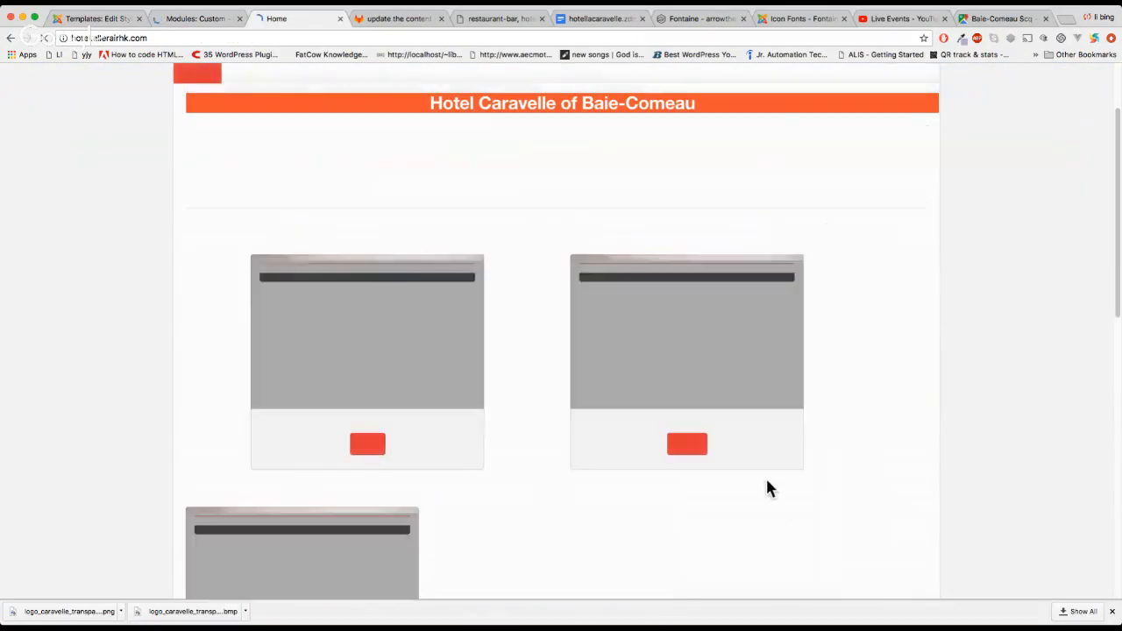
{"action": "scroll", "coordinate": [717, 451], "scroll_direction": "down", "scroll_amount": 2}
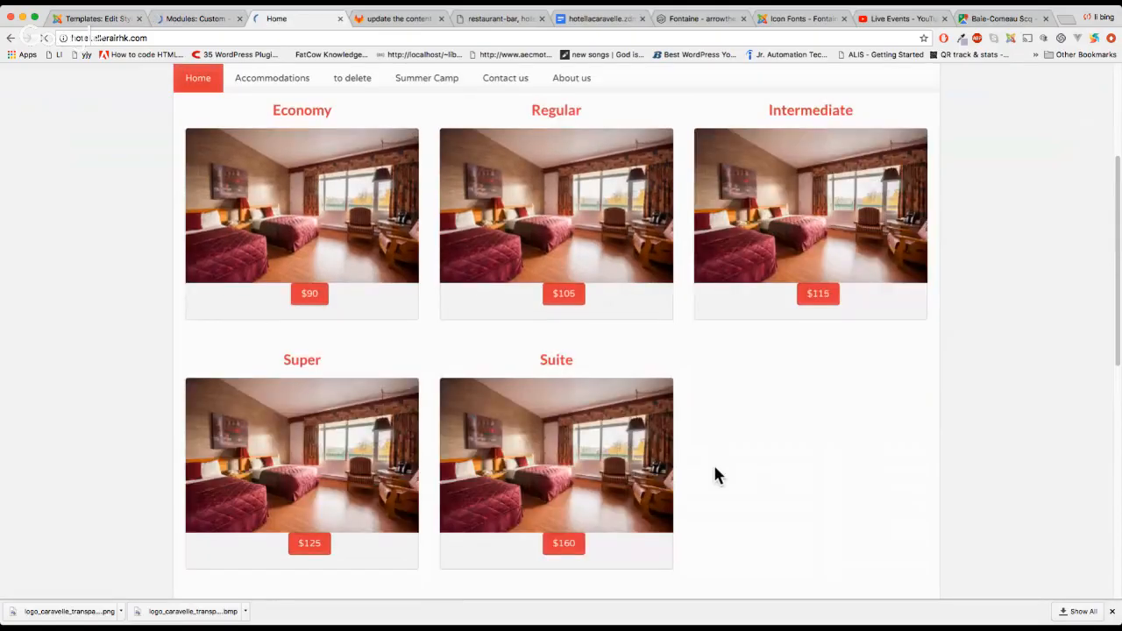
{"action": "scroll", "coordinate": [736, 464], "scroll_direction": "down", "scroll_amount": 3}
{"action": "scroll", "coordinate": [759, 470], "scroll_direction": "down", "scroll_amount": 1}
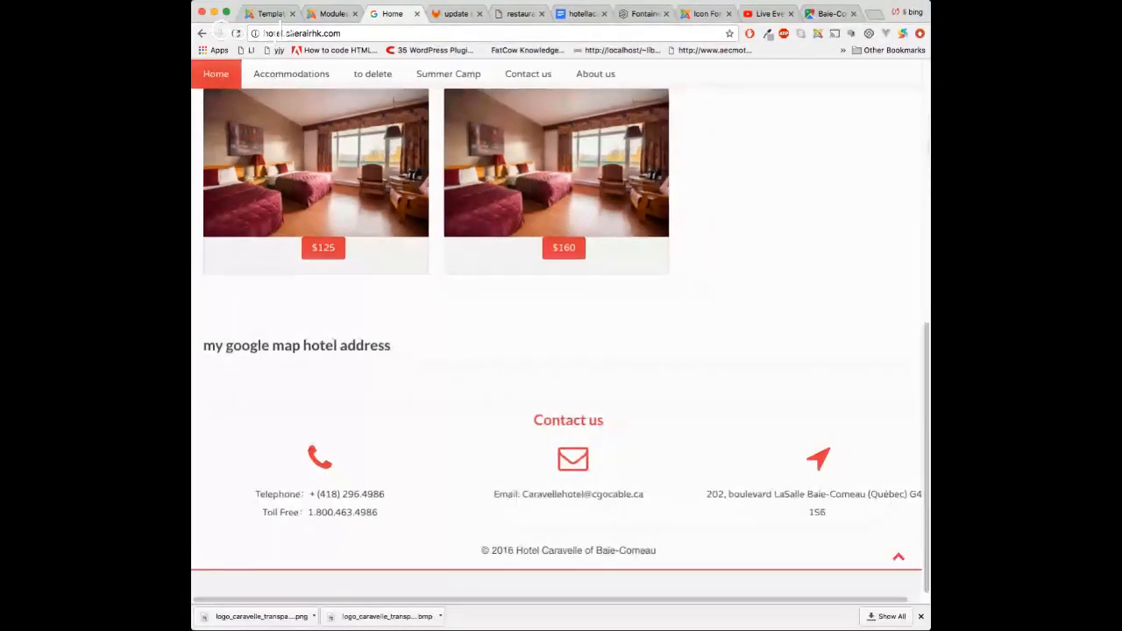
{"action": "left_click_drag", "start_coordinate": [929, 148], "coordinate": [680, 150]}
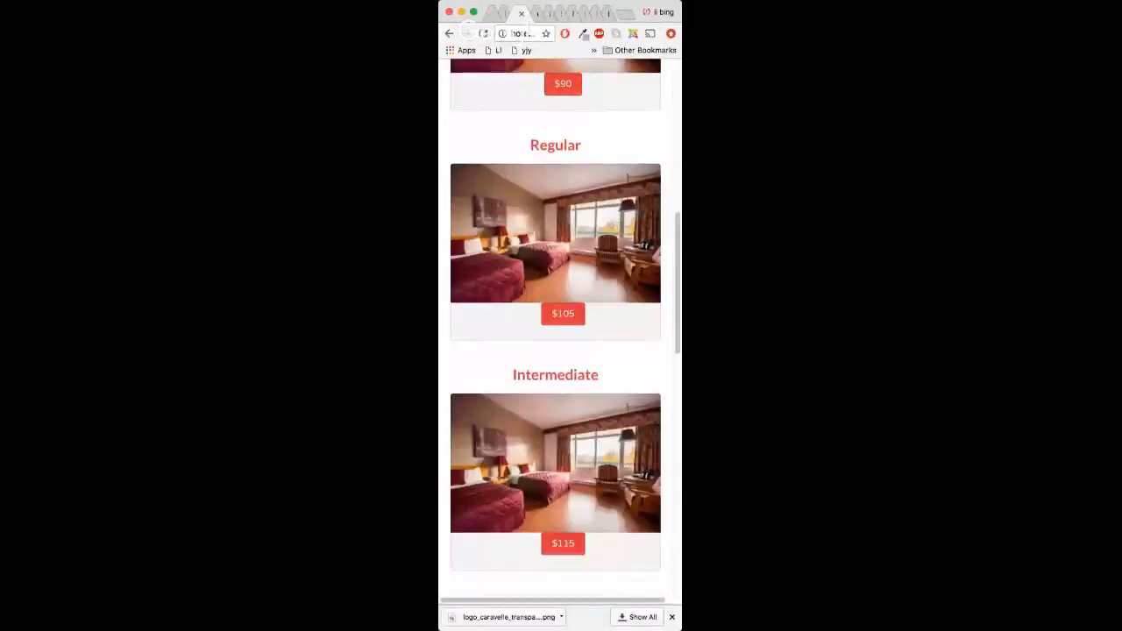
{"action": "scroll", "coordinate": [580, 383], "scroll_direction": "down", "scroll_amount": 10}
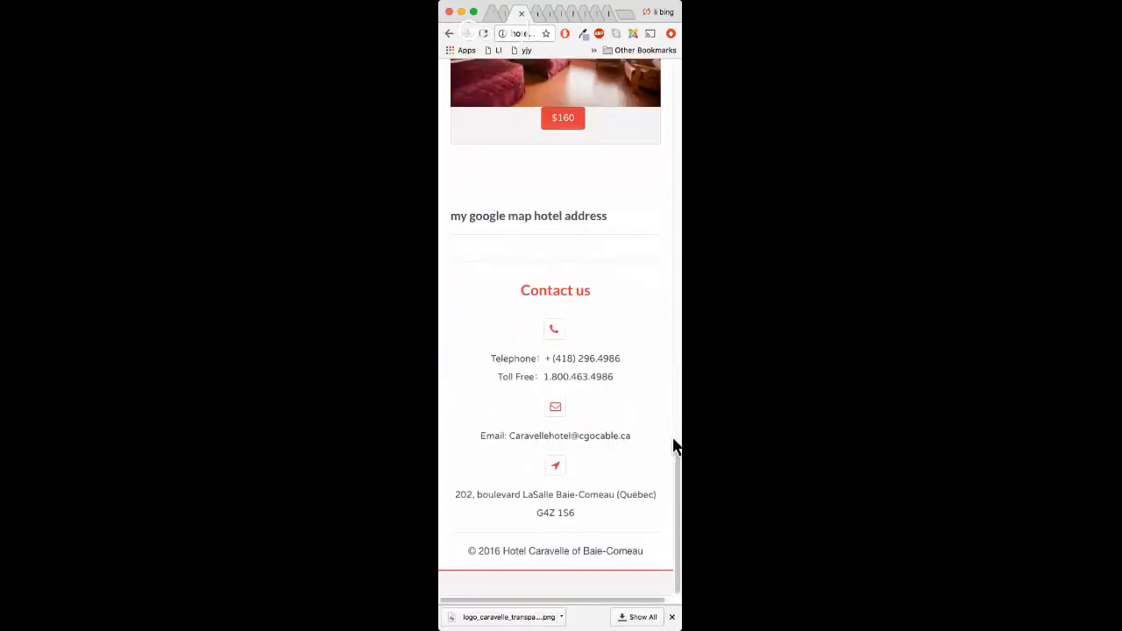
{"action": "left_click_drag", "start_coordinate": [682, 438], "coordinate": [1120, 438]}
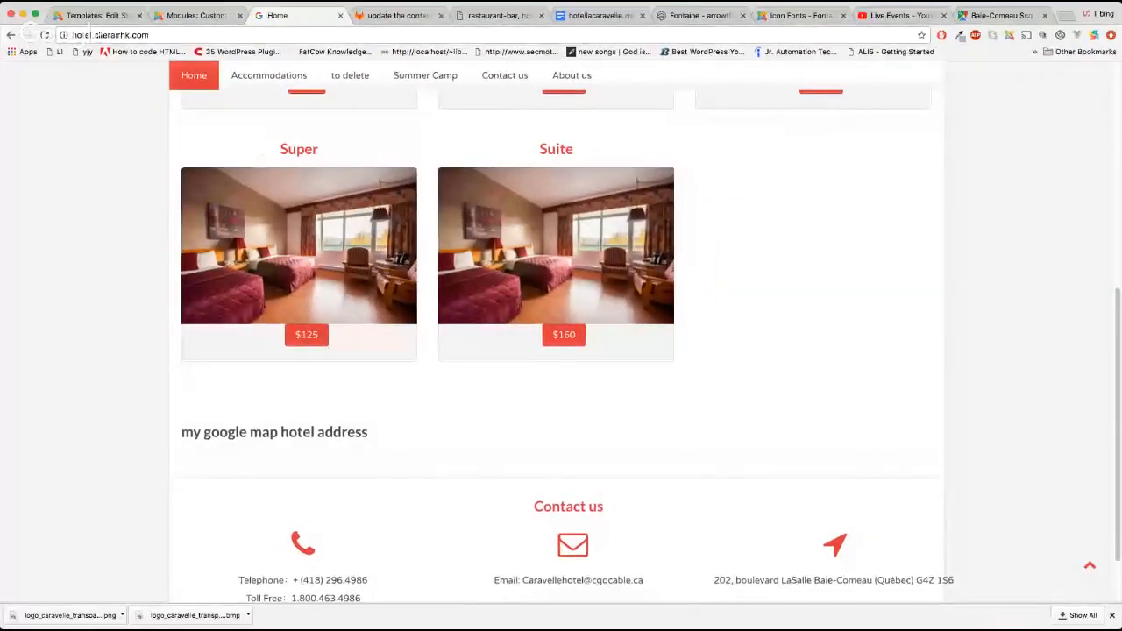
{"action": "scroll", "coordinate": [963, 444], "scroll_direction": "down", "scroll_amount": 2}
{"action": "left_click_drag", "start_coordinate": [909, 499], "coordinate": [943, 517]}
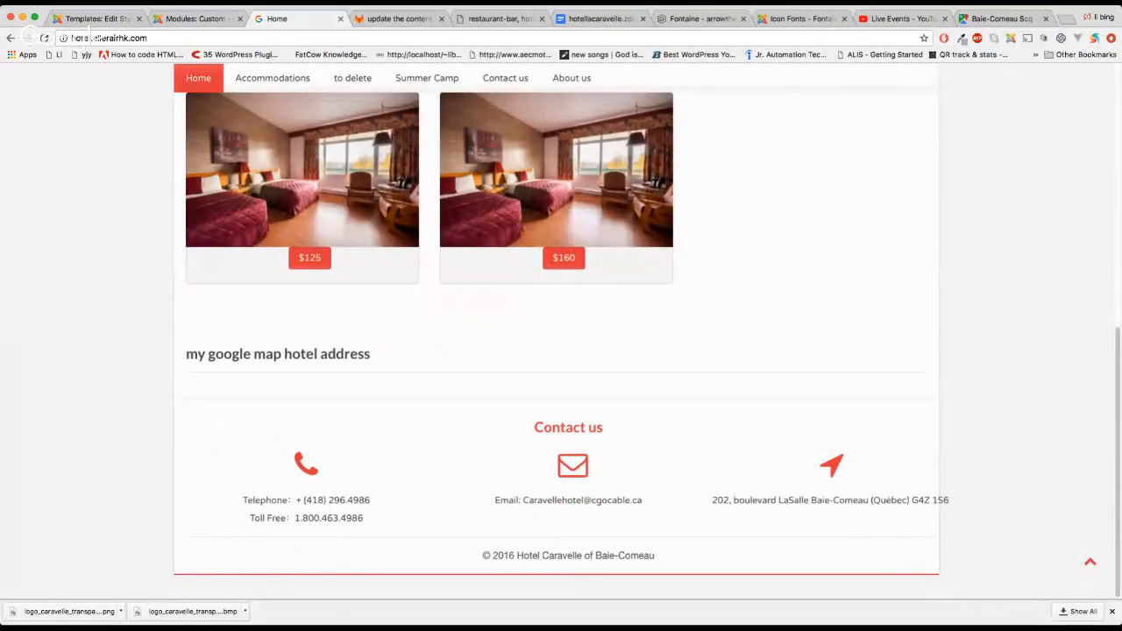
Open the footer module's HTML source and examine the email and address column code
{"action": "left_click", "coordinate": [91, 18]}
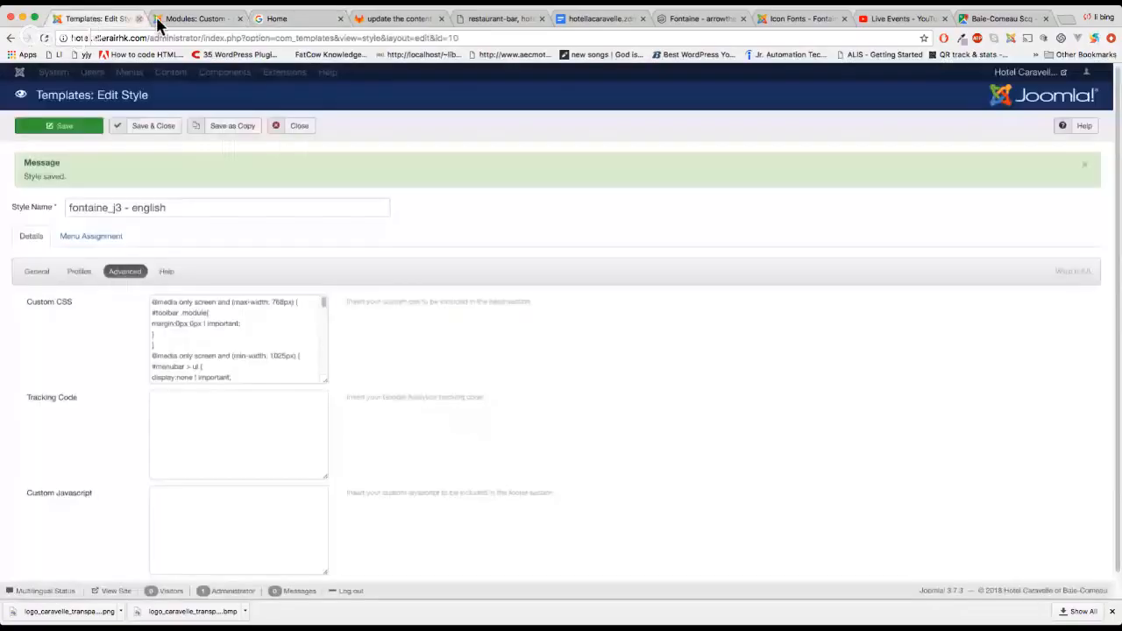
{"action": "left_click", "coordinate": [158, 23]}
{"action": "scroll", "coordinate": [495, 460], "scroll_direction": "down", "scroll_amount": 3}
{"action": "scroll", "coordinate": [425, 441], "scroll_direction": "up", "scroll_amount": 3}
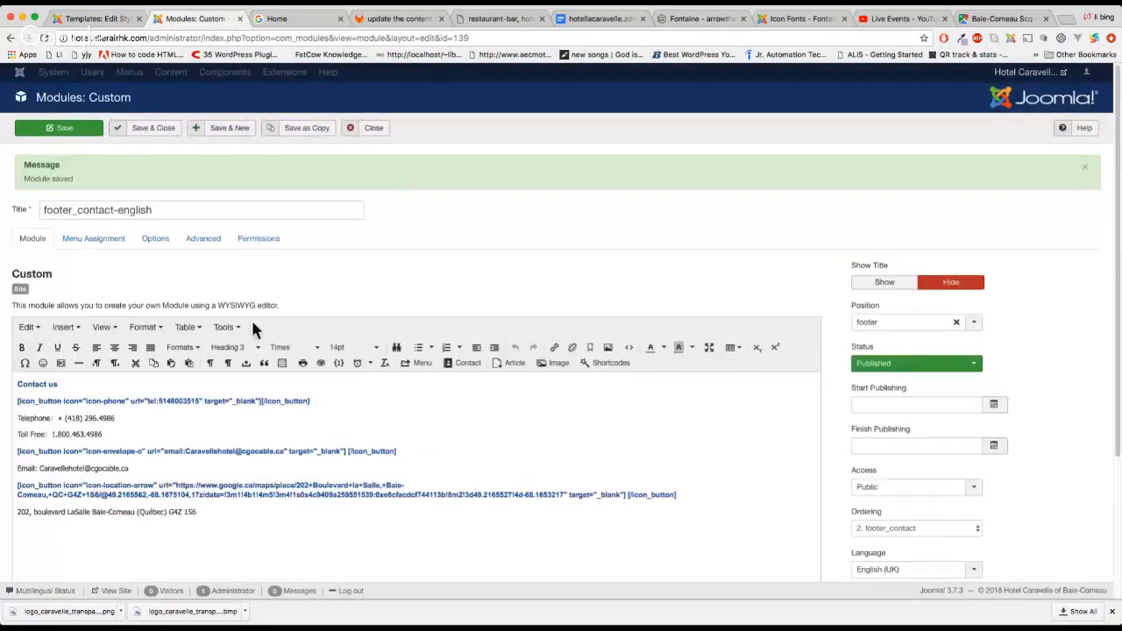
{"action": "left_click", "coordinate": [226, 327]}
{"action": "left_click", "coordinate": [250, 345]}
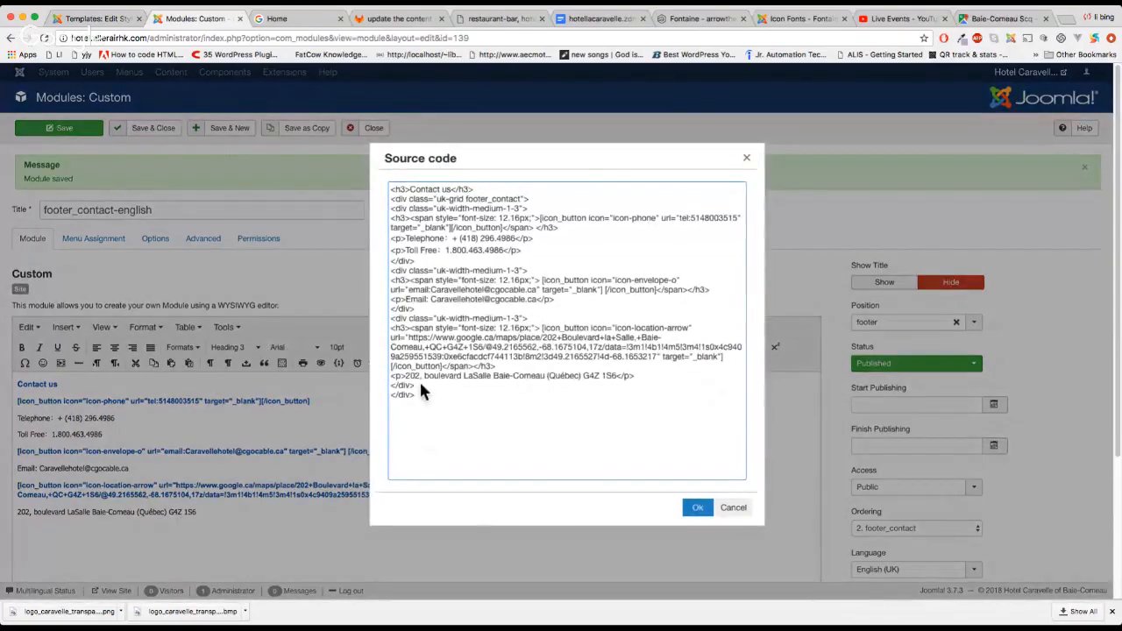
{"action": "left_click_drag", "start_coordinate": [420, 387], "coordinate": [390, 318]}
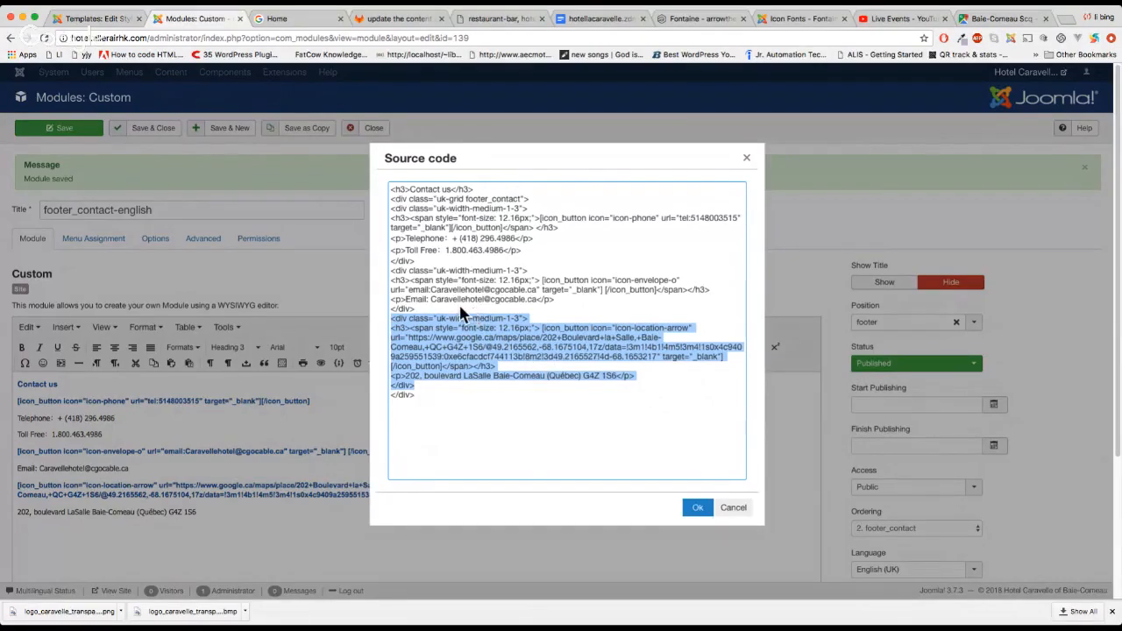
{"action": "left_click_drag", "start_coordinate": [415, 308], "coordinate": [391, 270]}
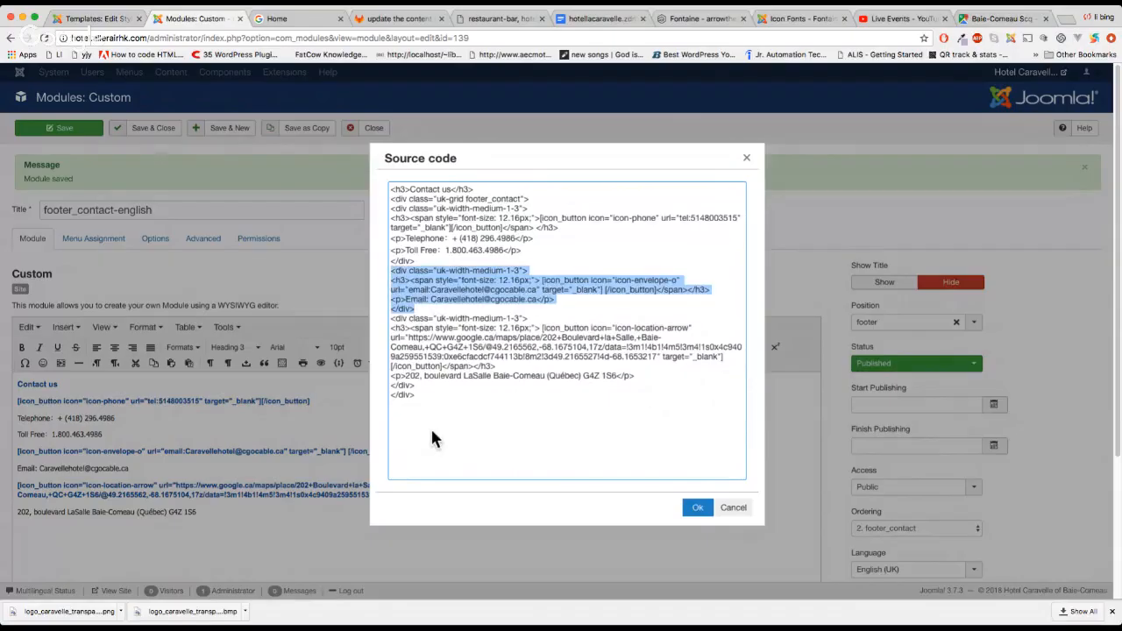
{"action": "left_click", "coordinate": [536, 200]}
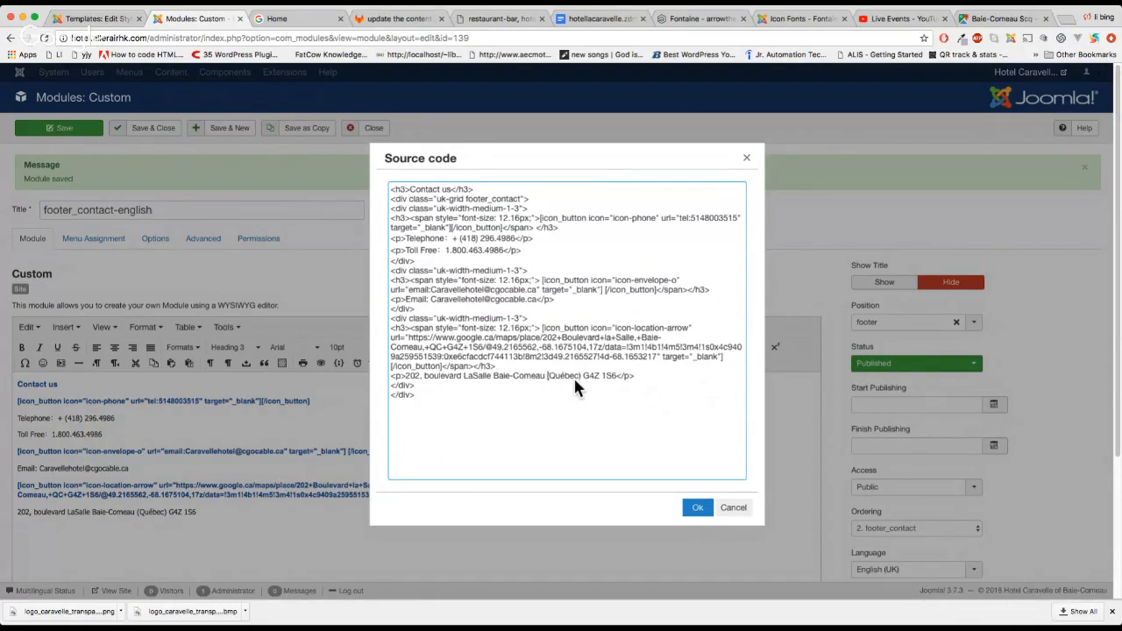
Insert a <br/> after Baie-Comeau so Québec G4Z 1S6 moves to a second line, and save
{"action": "type", "text": "<br/>"}
{"action": "key", "text": "Delete"}
{"action": "left_click", "coordinate": [697, 507]}
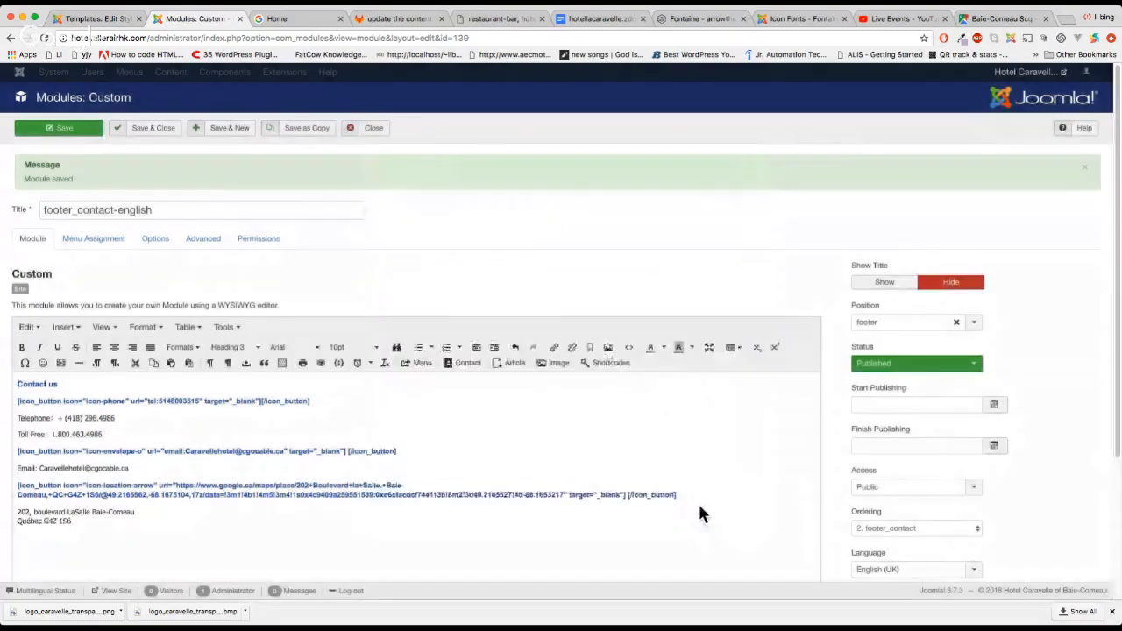
{"action": "left_click", "coordinate": [55, 127]}
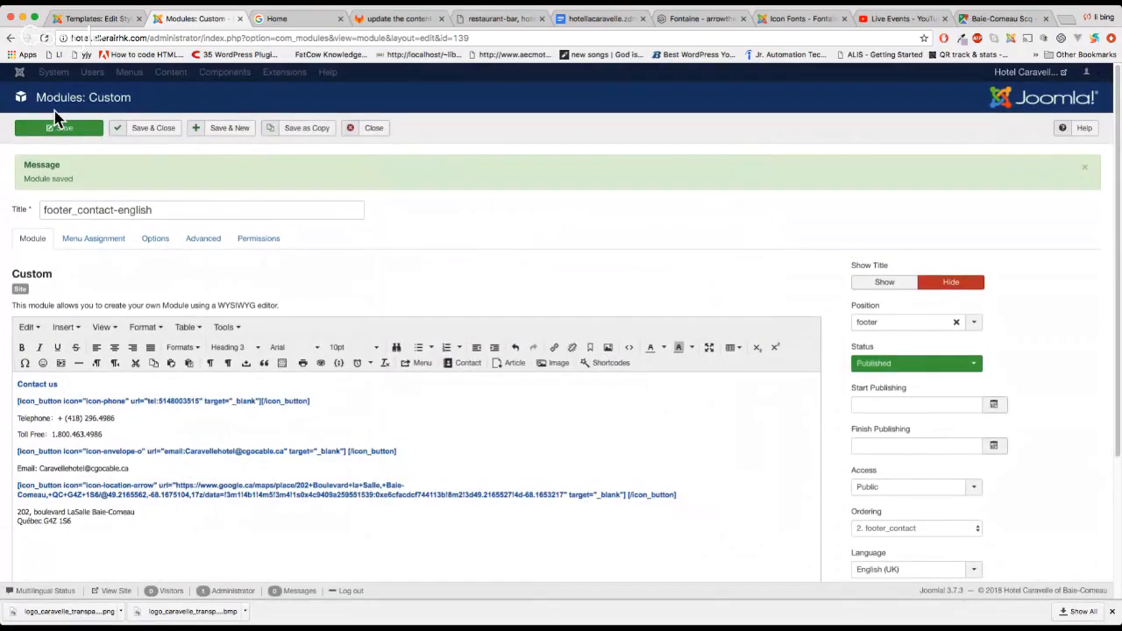
Reload the home page and test the footer's phone link, closing the blank tel: page
{"action": "left_click", "coordinate": [275, 23]}
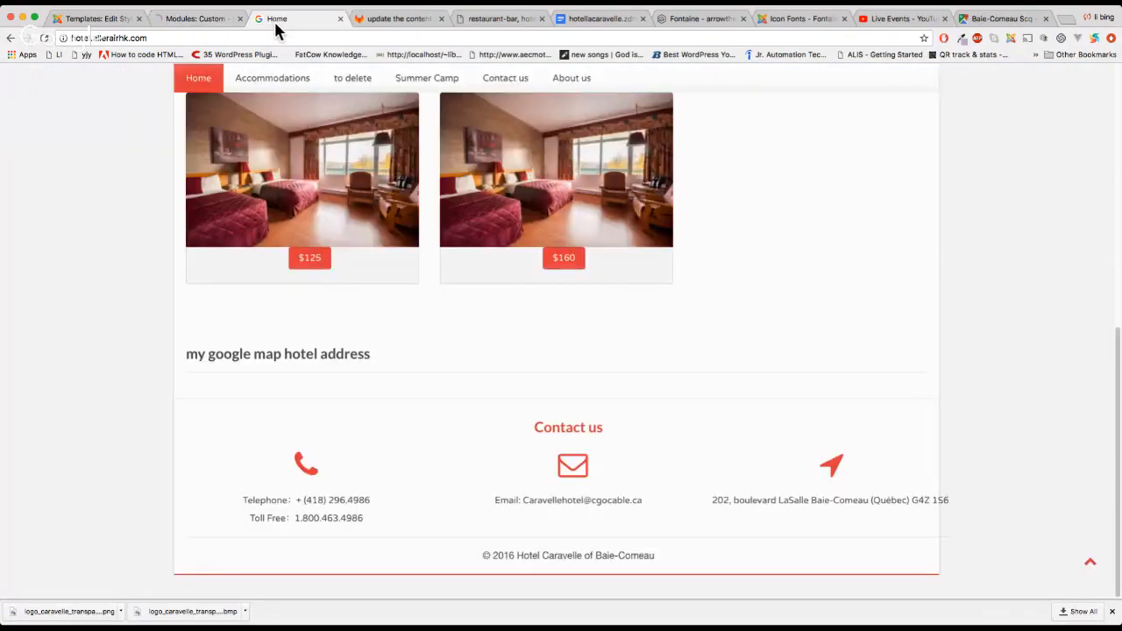
{"action": "key", "text": "super+r"}
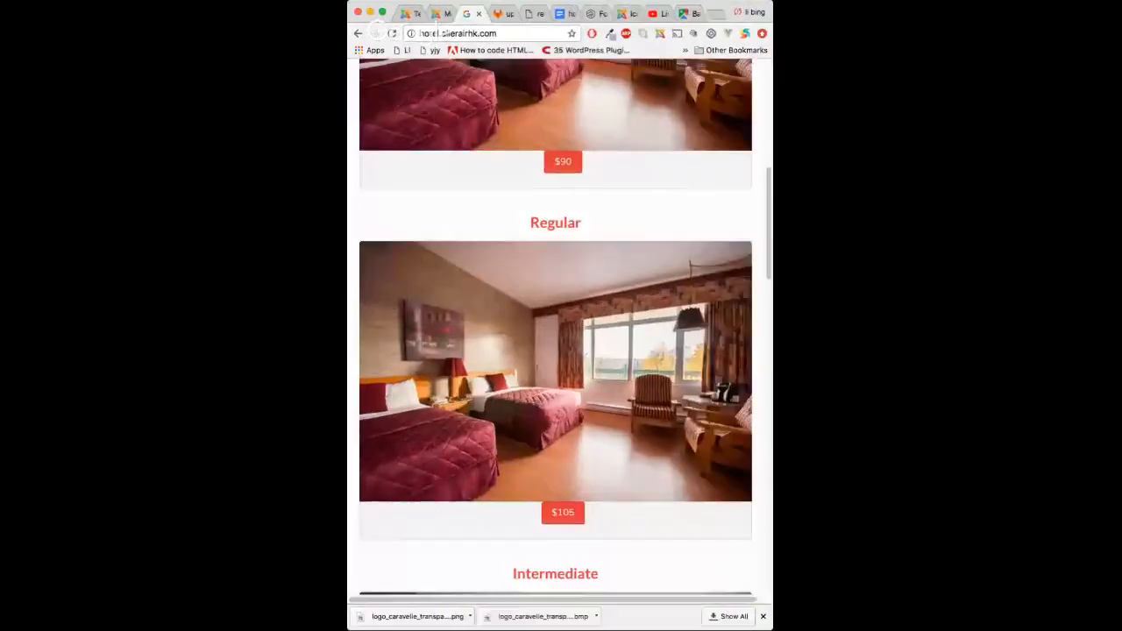
{"action": "scroll", "coordinate": [711, 366], "scroll_direction": "down", "scroll_amount": 15}
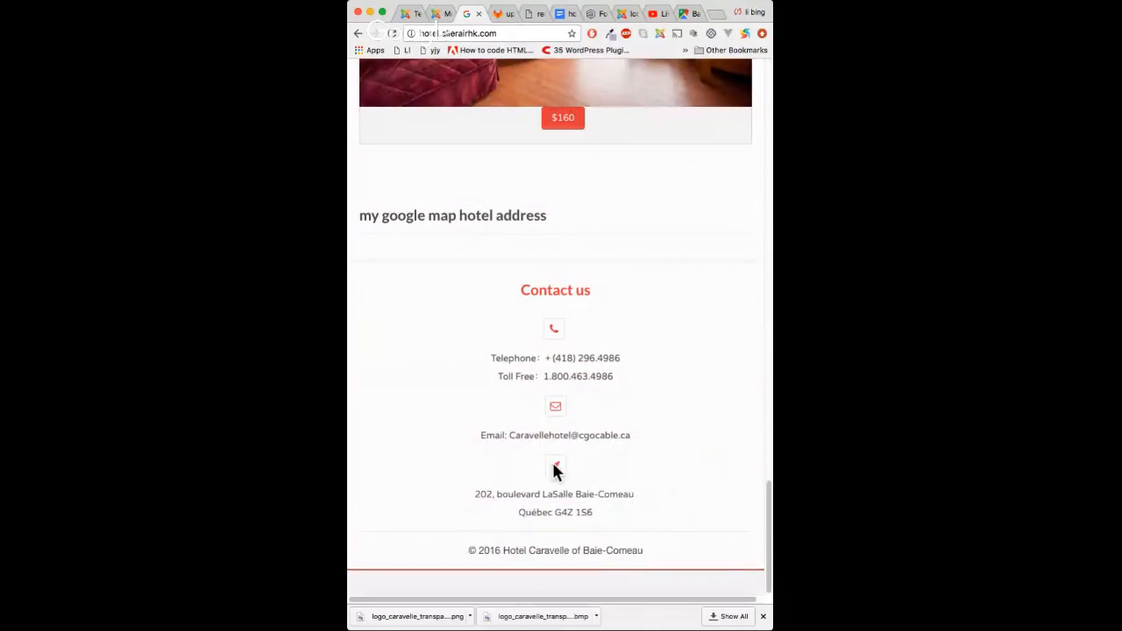
{"action": "left_click", "coordinate": [554, 328]}
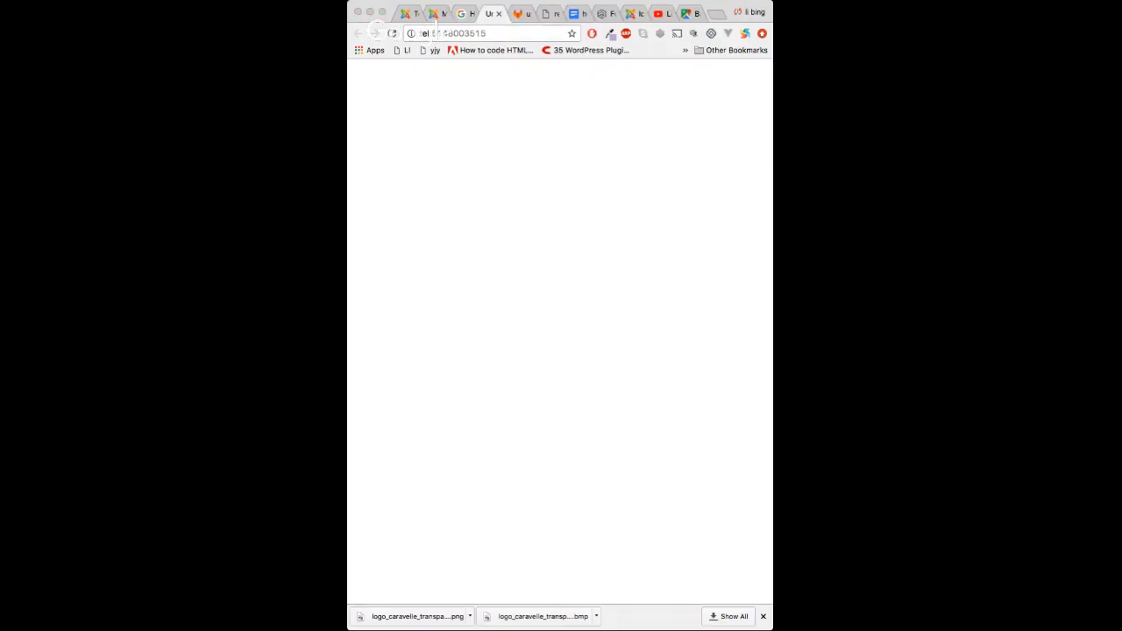
{"action": "left_click", "coordinate": [500, 13]}
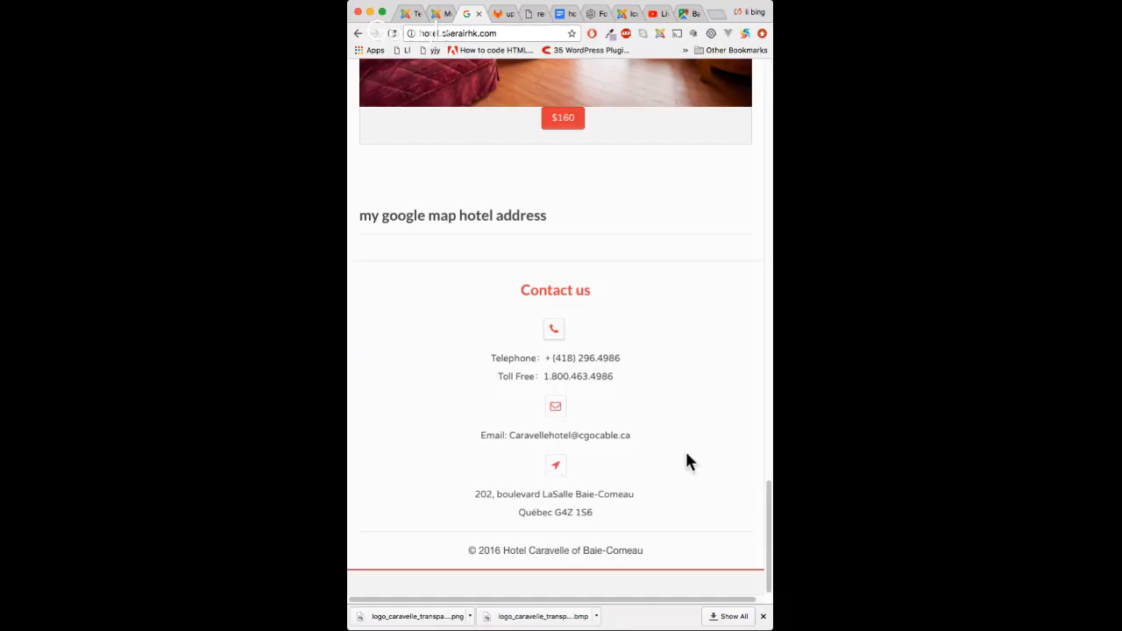
Widen the window to desktop width and review the two-line footer address
{"action": "left_click_drag", "start_coordinate": [772, 495], "coordinate": [1105, 495]}
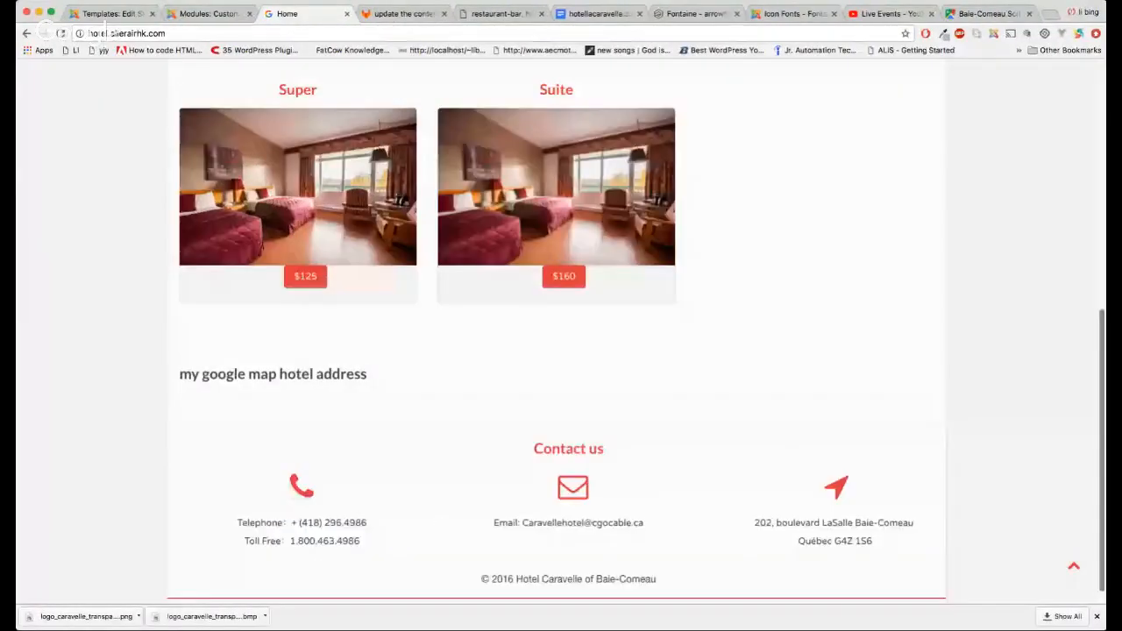
{"action": "scroll", "coordinate": [846, 503], "scroll_direction": "up", "scroll_amount": 3}
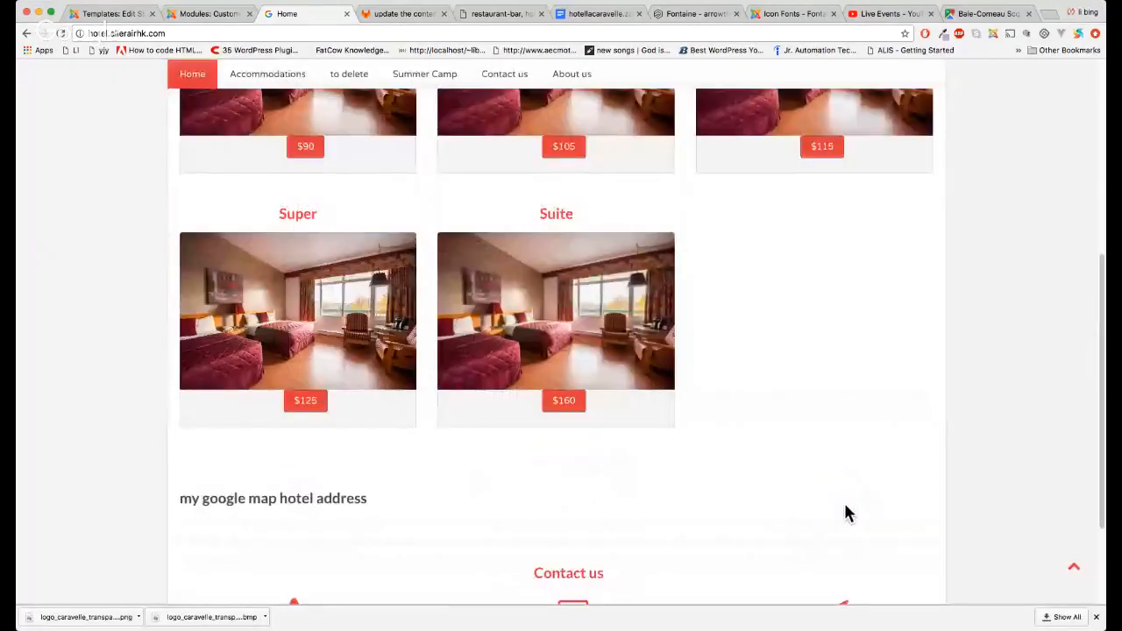
{"action": "scroll", "coordinate": [844, 511], "scroll_direction": "up", "scroll_amount": 5}
{"action": "scroll", "coordinate": [844, 500], "scroll_direction": "down", "scroll_amount": 5}
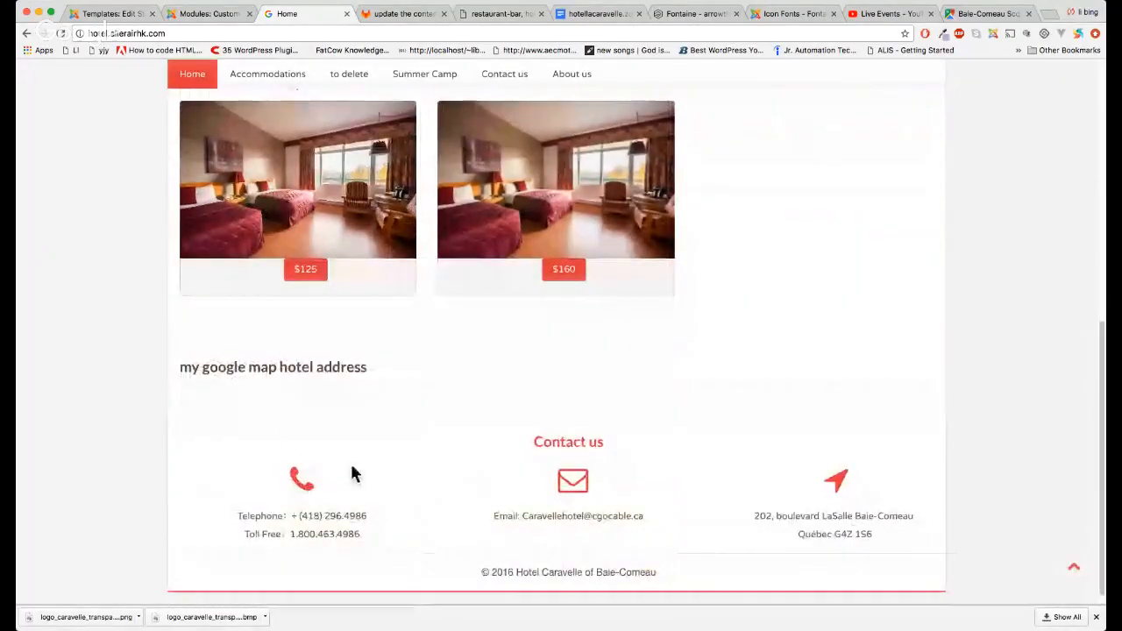
{"action": "left_click_drag", "start_coordinate": [351, 470], "coordinate": [905, 526]}
{"action": "left_click", "coordinate": [911, 548]}
{"action": "scroll", "coordinate": [911, 548], "scroll_direction": "up", "scroll_amount": 3}
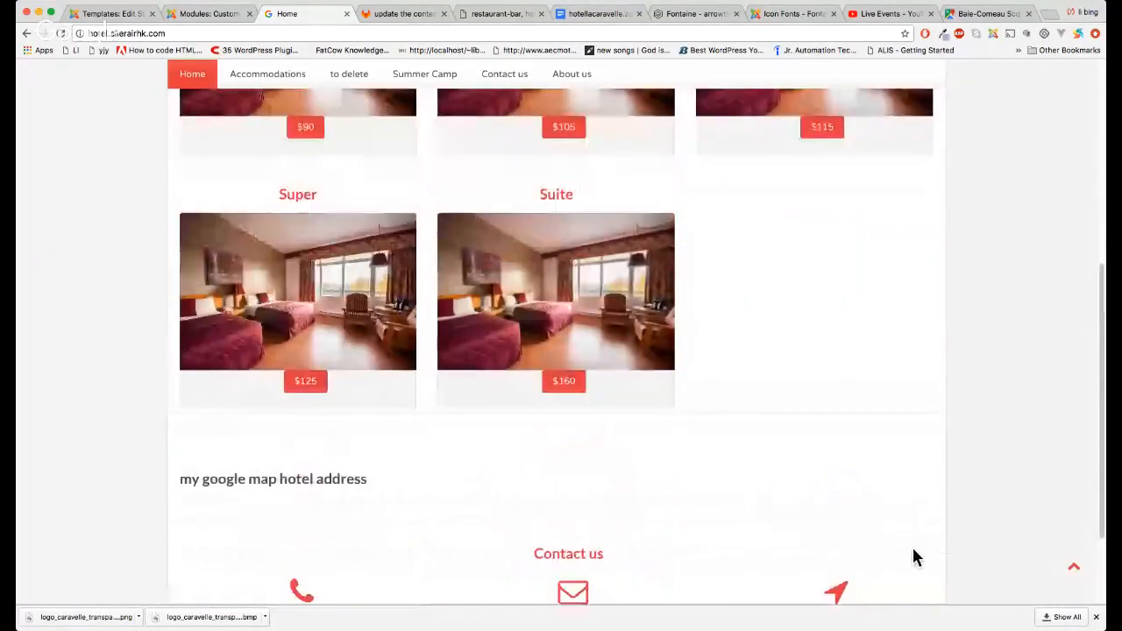
Locate the empty 'my google map hotel address' heading, then go back to the module editor
{"action": "left_click_drag", "start_coordinate": [309, 493], "coordinate": [170, 481]}
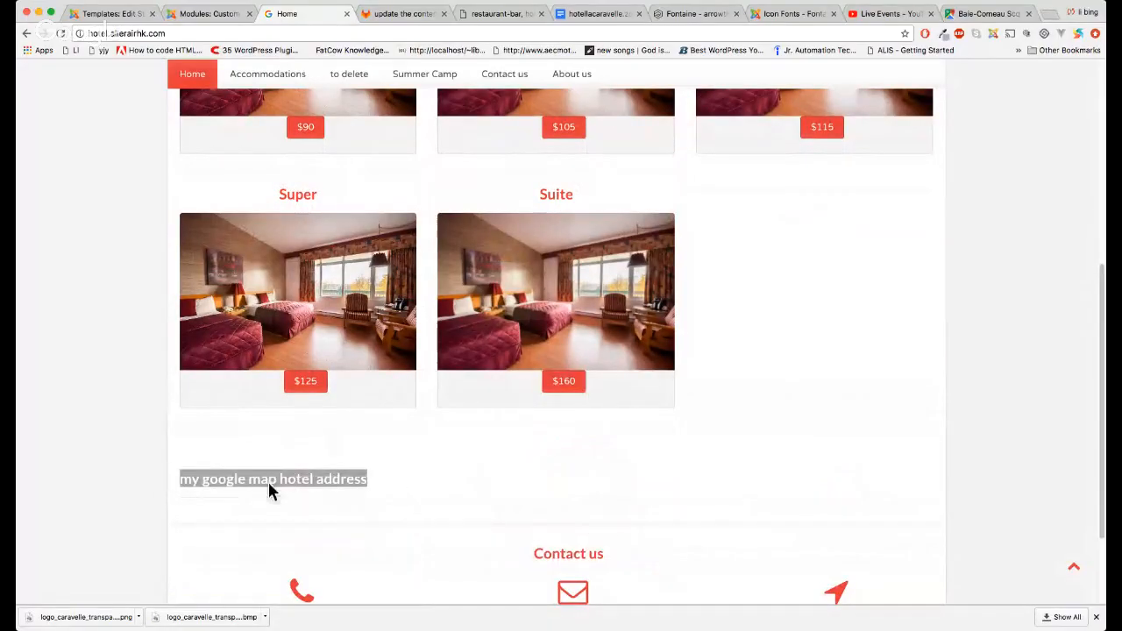
{"action": "left_click", "coordinate": [327, 487]}
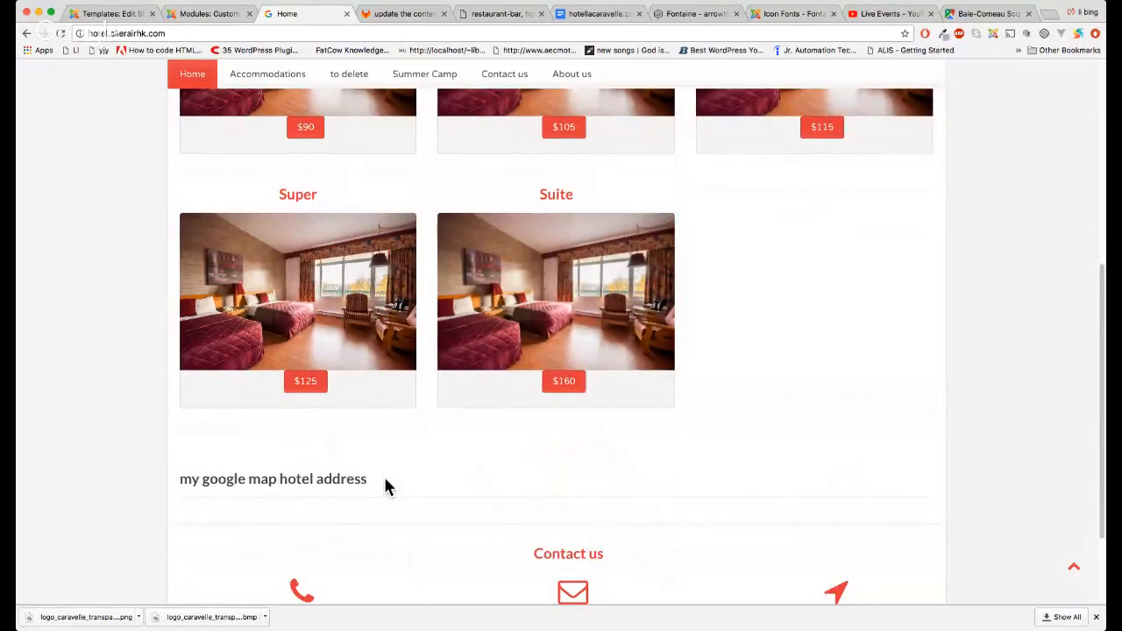
{"action": "scroll", "coordinate": [407, 517], "scroll_direction": "up", "scroll_amount": 3}
{"action": "scroll", "coordinate": [408, 530], "scroll_direction": "down", "scroll_amount": 4}
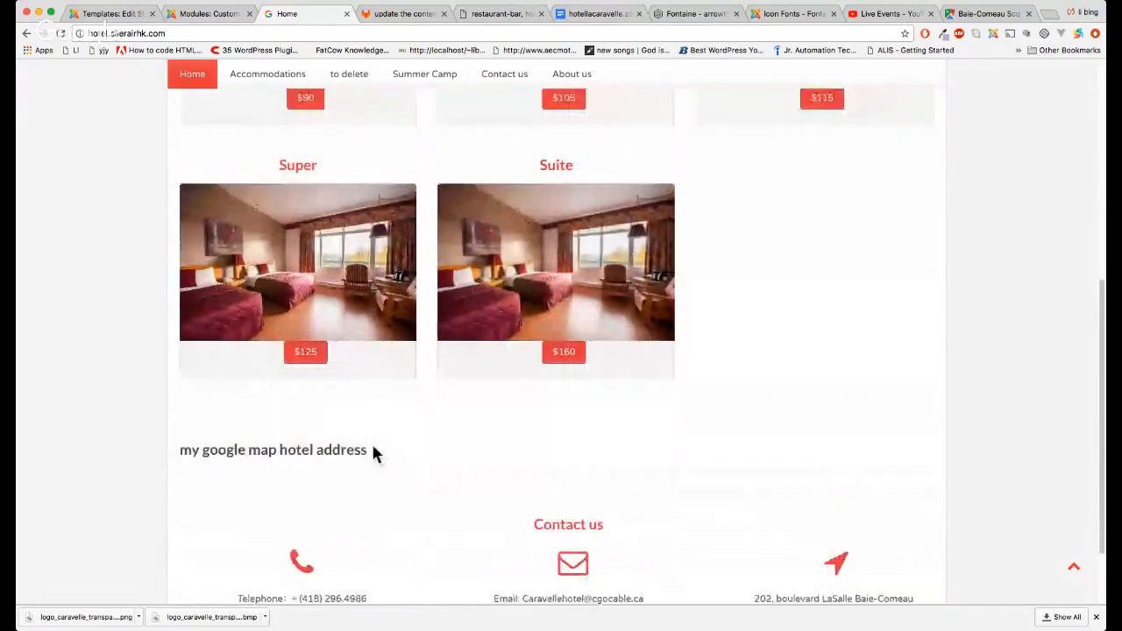
{"action": "left_click_drag", "start_coordinate": [370, 450], "coordinate": [183, 450]}
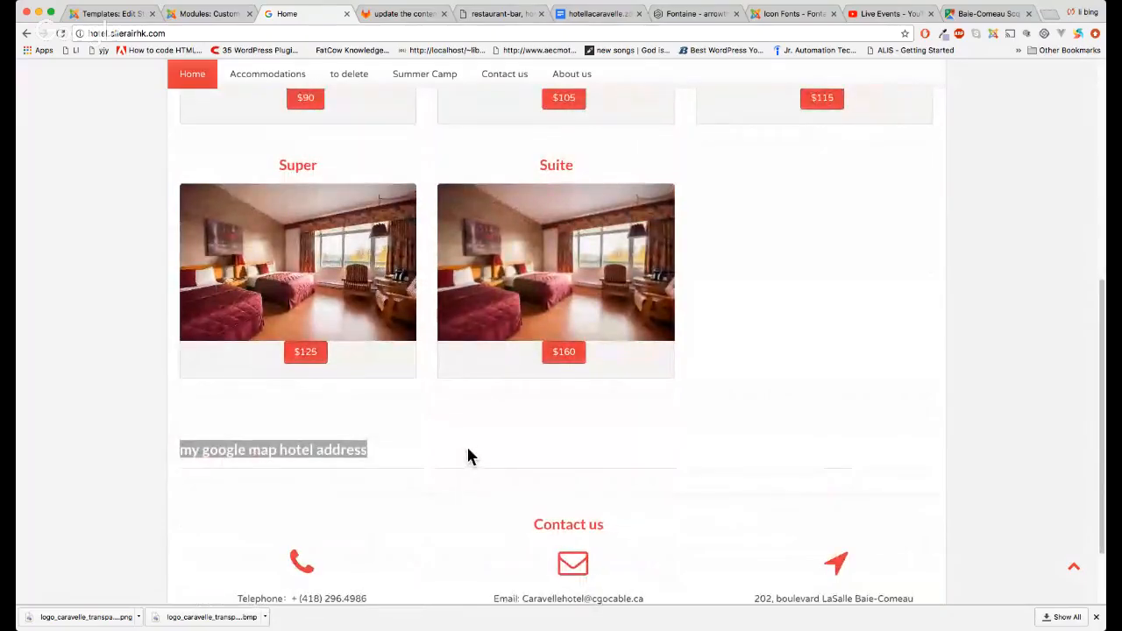
{"action": "left_click", "coordinate": [186, 15]}
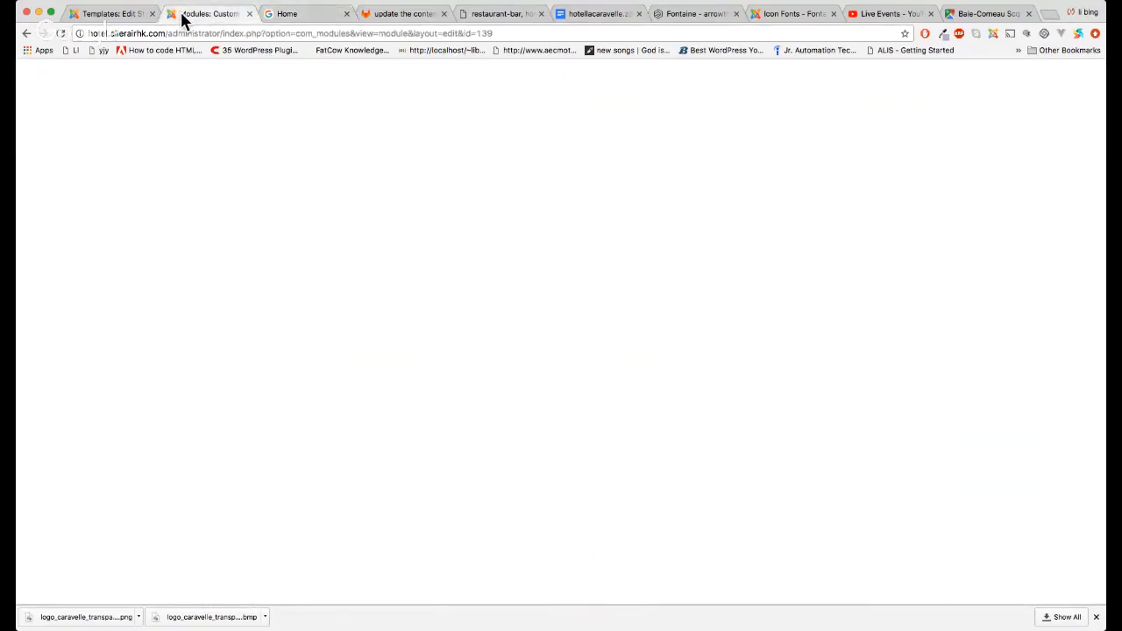
Close the footer editor and search the site modules list for 'google'
{"action": "left_click", "coordinate": [393, 126]}
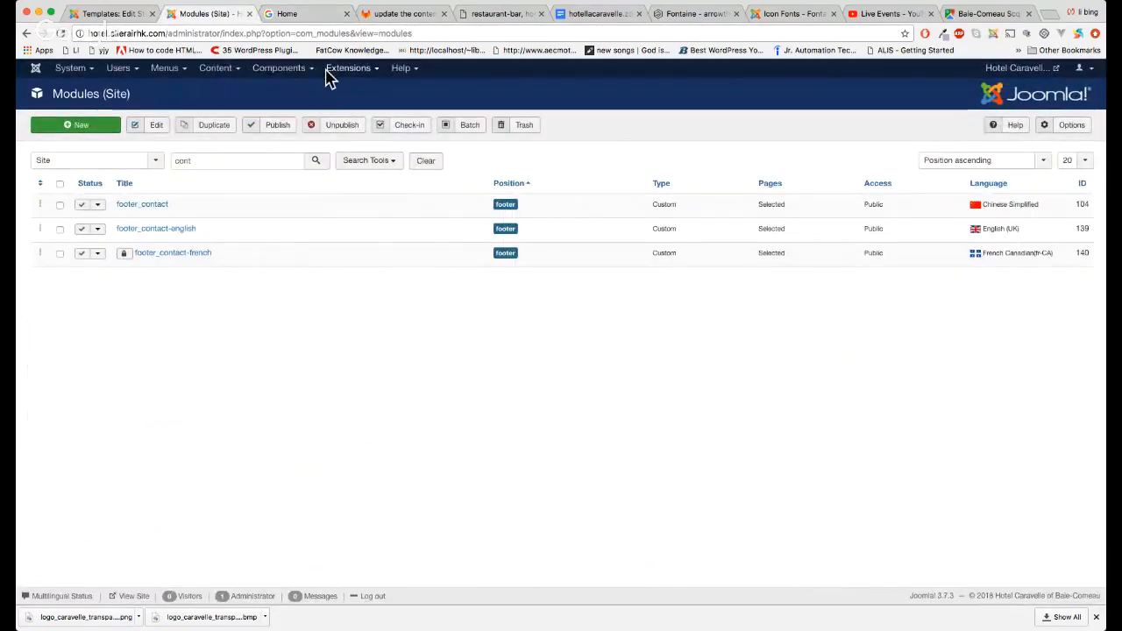
{"action": "left_click", "coordinate": [346, 69]}
{"action": "left_click", "coordinate": [363, 115]}
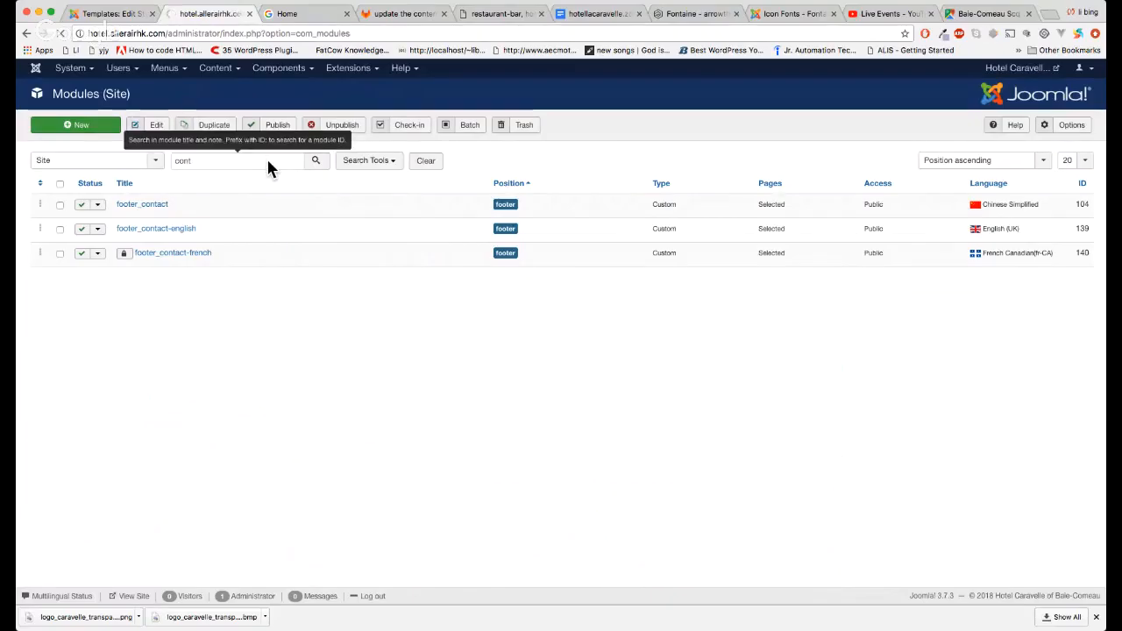
{"action": "double_click", "coordinate": [182, 160]}
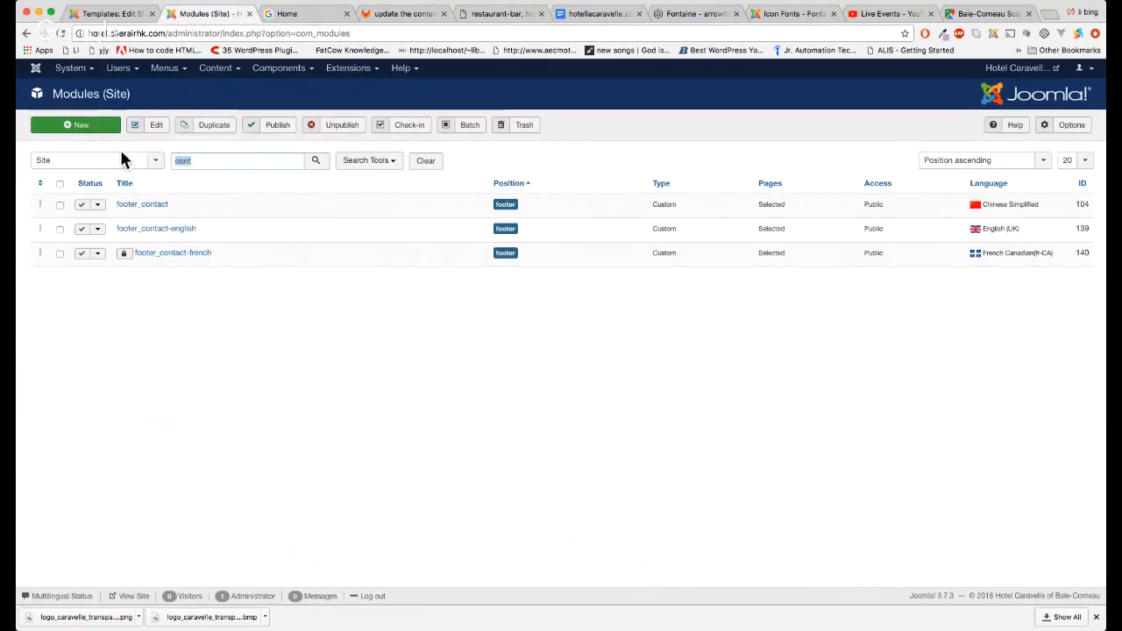
{"action": "type", "text": "google"}
{"action": "key", "text": "Return"}
Trash the 'my google map hotel address' module and reload the hotel home page
{"action": "left_click", "coordinate": [152, 204]}
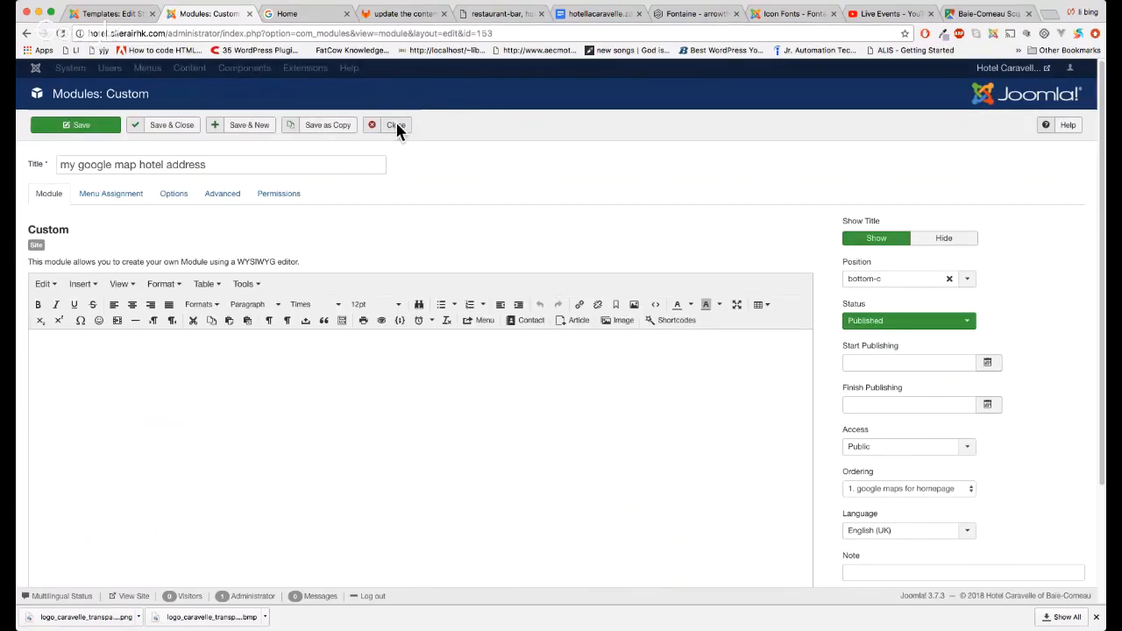
{"action": "left_click", "coordinate": [395, 125]}
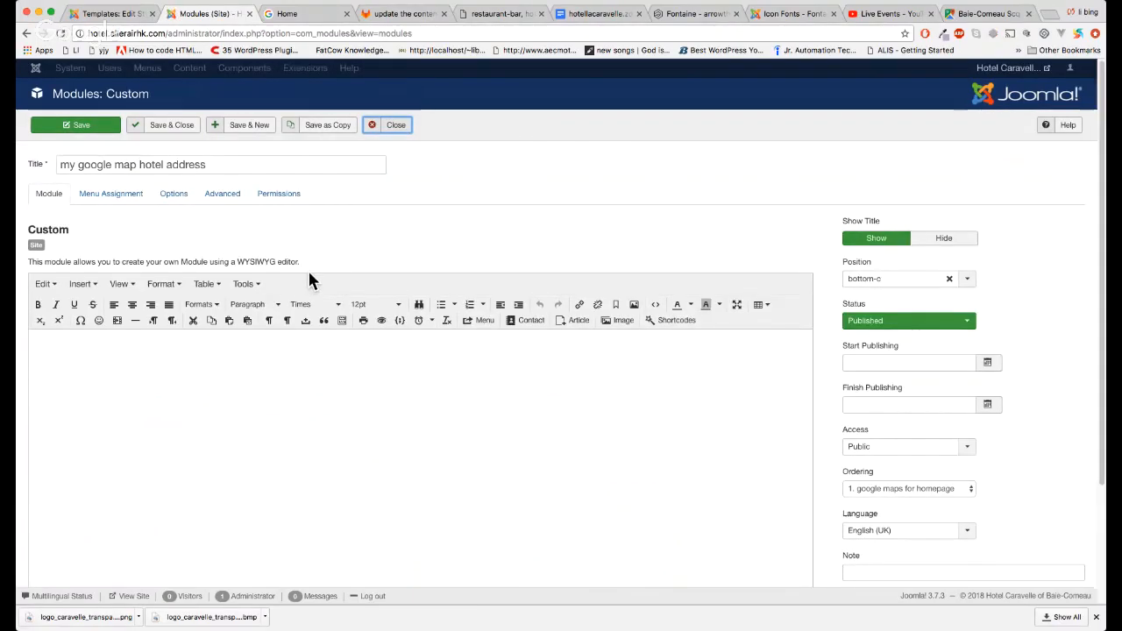
{"action": "left_click", "coordinate": [60, 204]}
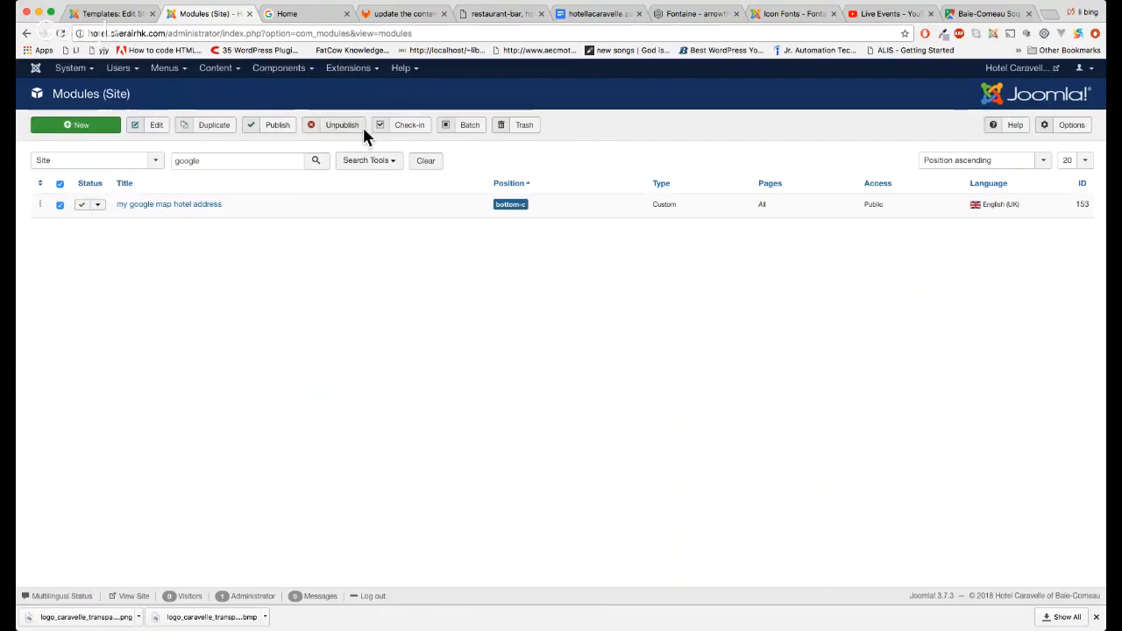
{"action": "left_click", "coordinate": [528, 125]}
{"action": "left_click", "coordinate": [298, 14]}
{"action": "key", "text": "super+r"}
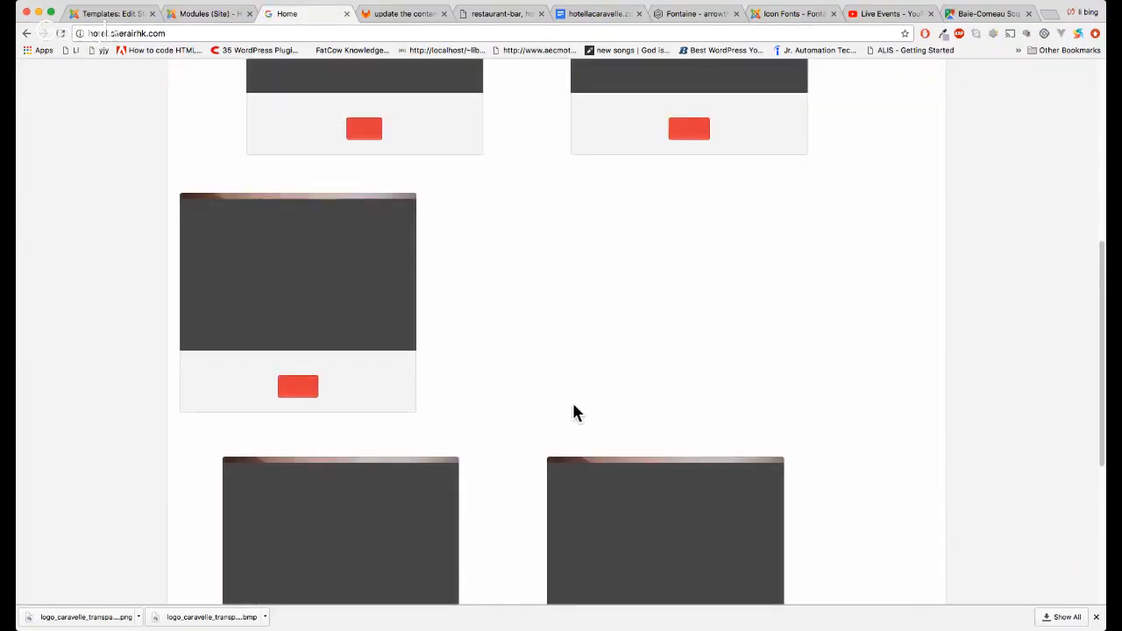
Check the reloaded home page footer, then return to the Modules (Site) list
{"action": "scroll", "coordinate": [561, 398], "scroll_direction": "down", "scroll_amount": 1}
{"action": "scroll", "coordinate": [563, 399], "scroll_direction": "up", "scroll_amount": 3}
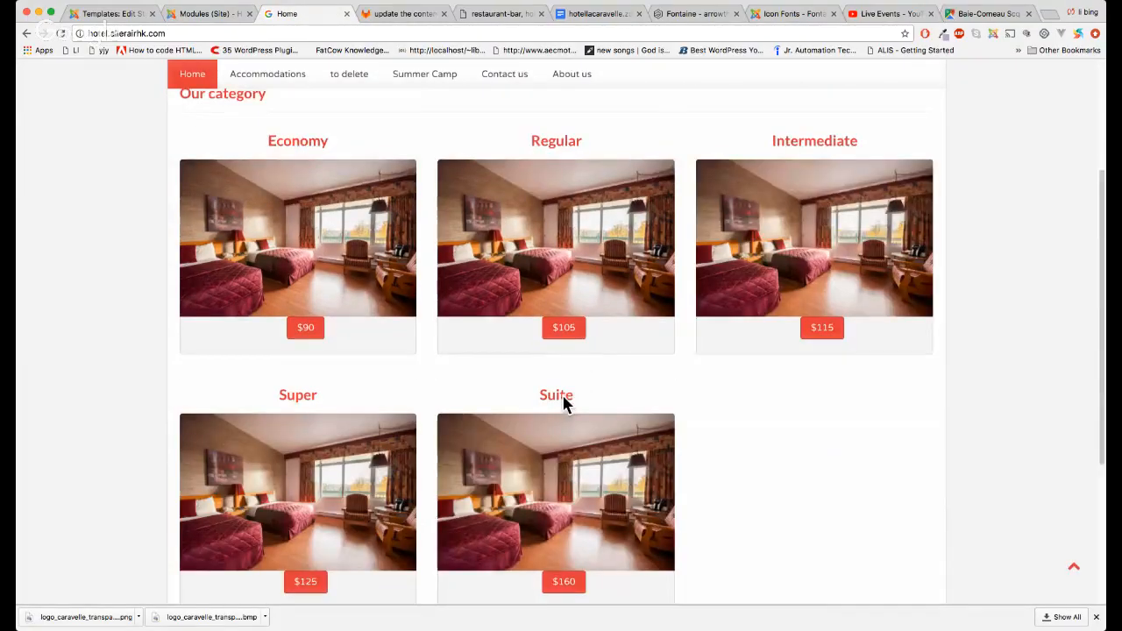
{"action": "scroll", "coordinate": [810, 465], "scroll_direction": "down", "scroll_amount": 2}
{"action": "scroll", "coordinate": [810, 472], "scroll_direction": "down", "scroll_amount": 2}
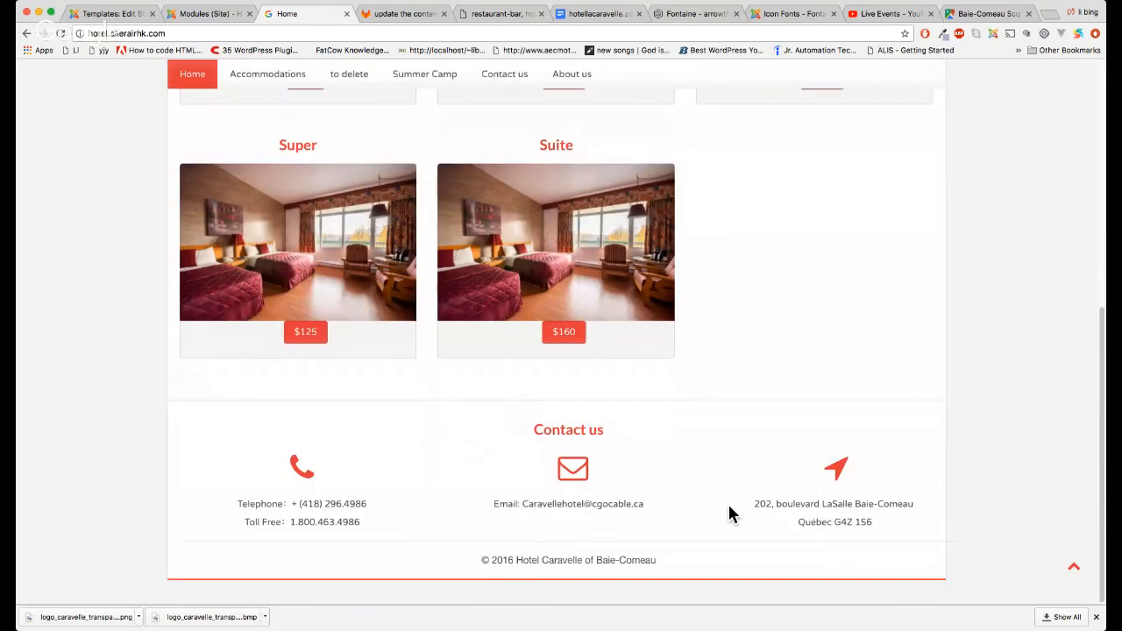
{"action": "scroll", "coordinate": [724, 455], "scroll_direction": "up", "scroll_amount": 3}
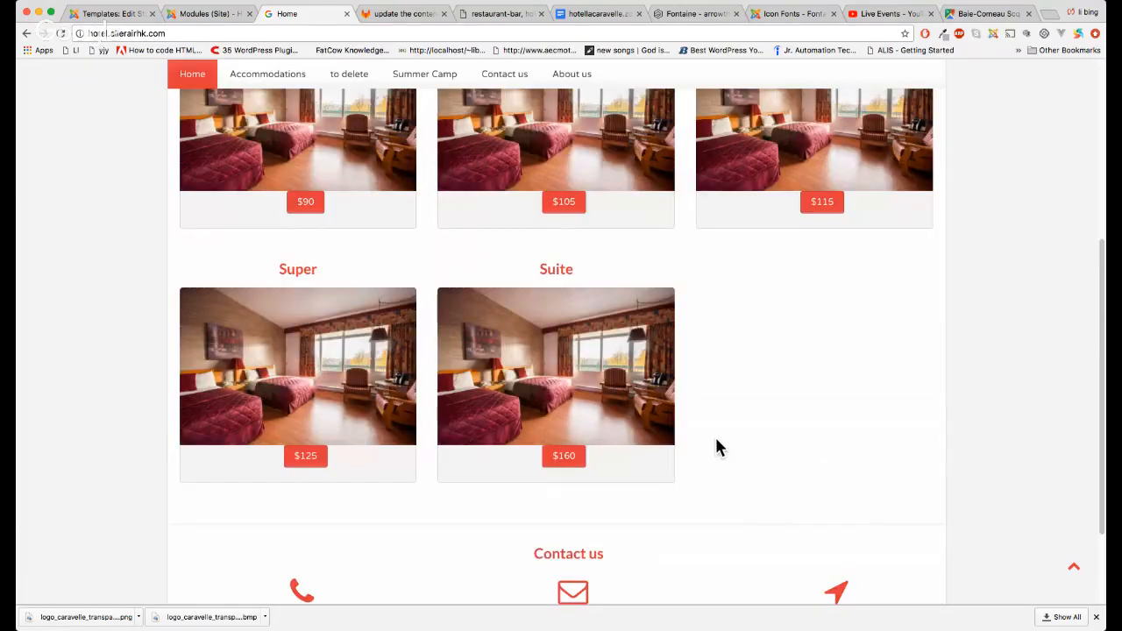
{"action": "scroll", "coordinate": [862, 526], "scroll_direction": "down", "scroll_amount": 1}
{"action": "scroll", "coordinate": [780, 521], "scroll_direction": "down", "scroll_amount": 2}
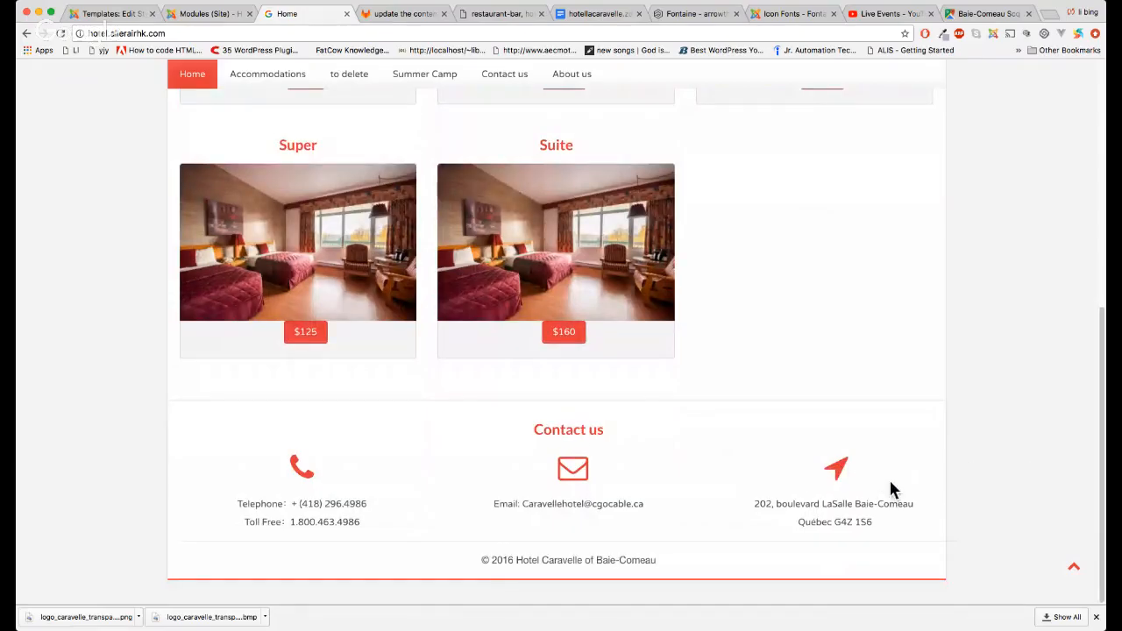
{"action": "scroll", "coordinate": [898, 493], "scroll_direction": "up", "scroll_amount": 2}
{"action": "scroll", "coordinate": [895, 486], "scroll_direction": "down", "scroll_amount": 2}
{"action": "left_click", "coordinate": [878, 14]}
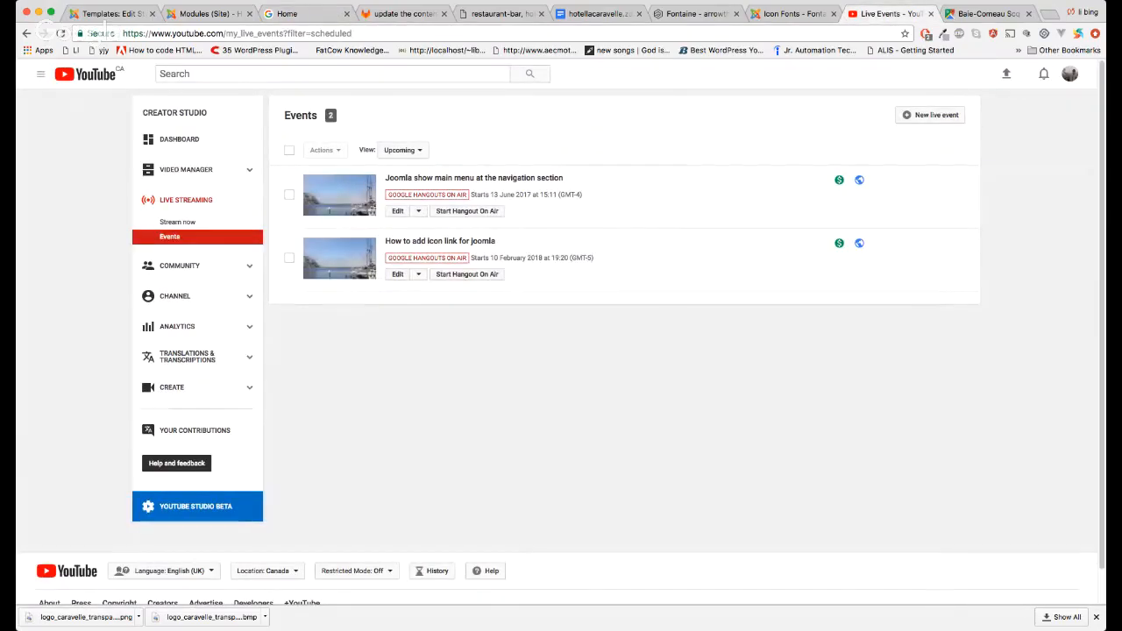
{"action": "left_click", "coordinate": [220, 14]}
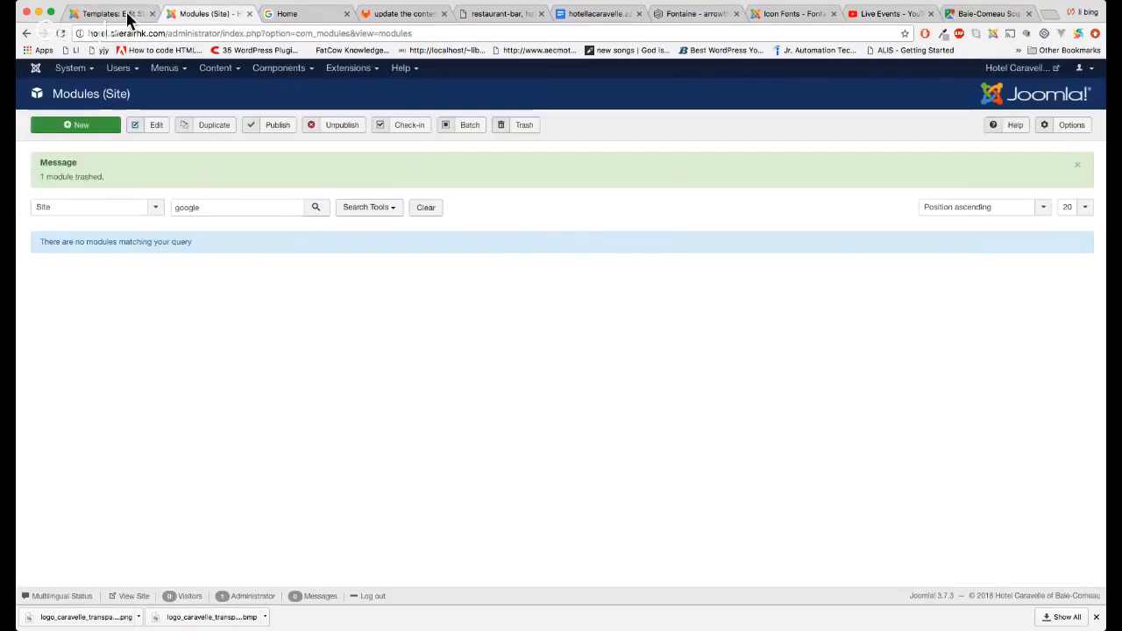